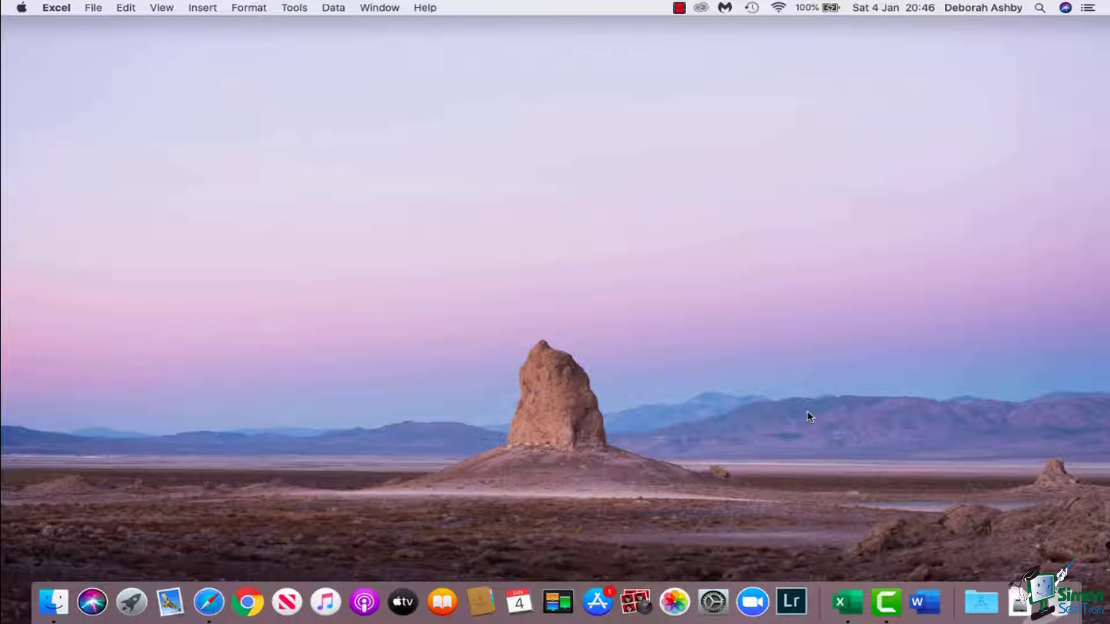
# Step: Launch Excel and show the Home view, scrolling through the recent workbooks list
pyautogui.click(848, 605)
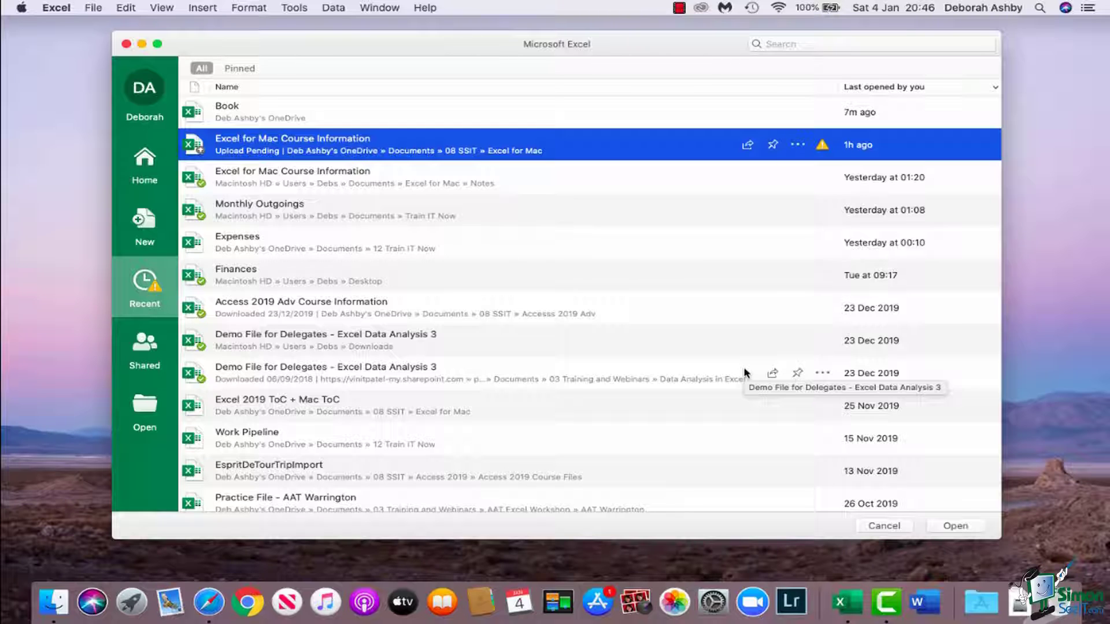
pyautogui.click(148, 164)
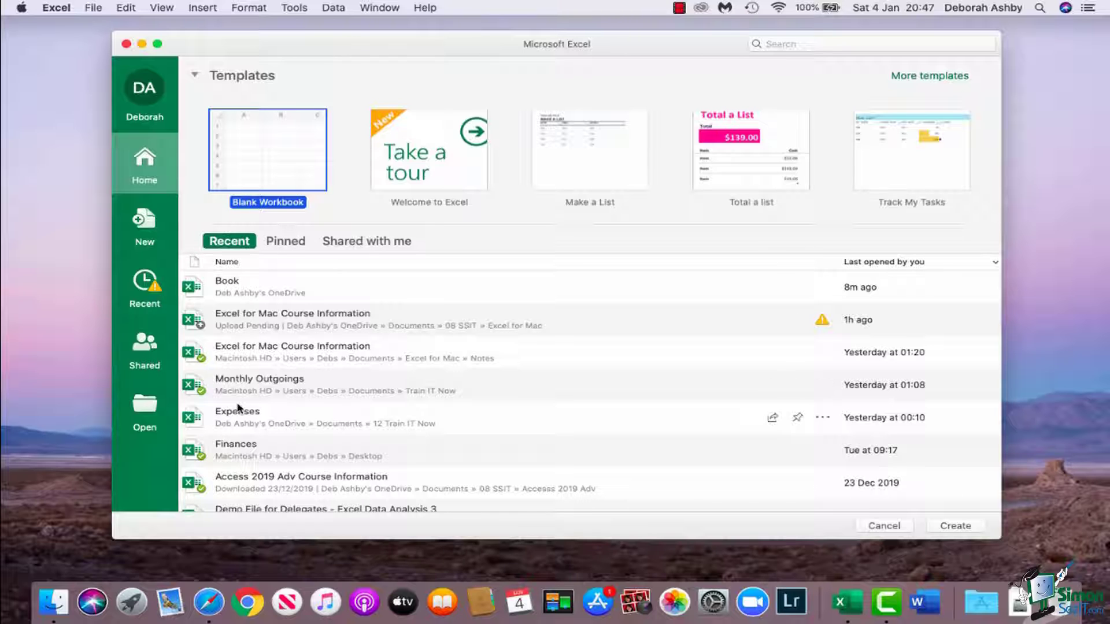
pyautogui.scroll(-5, 297, 416)
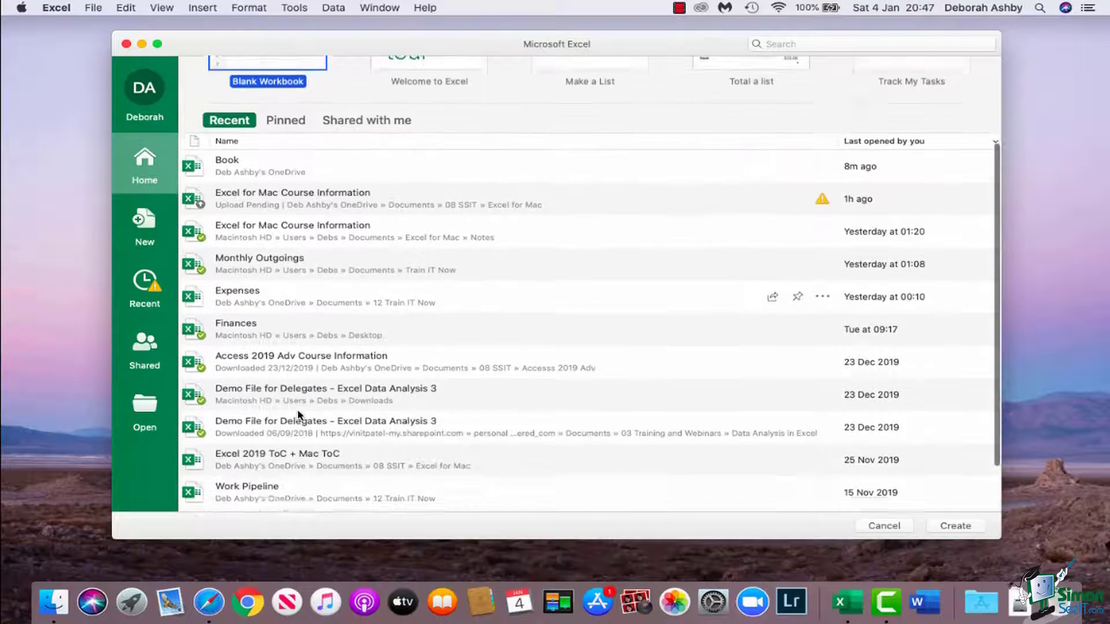
pyautogui.scroll(5, 298, 415)
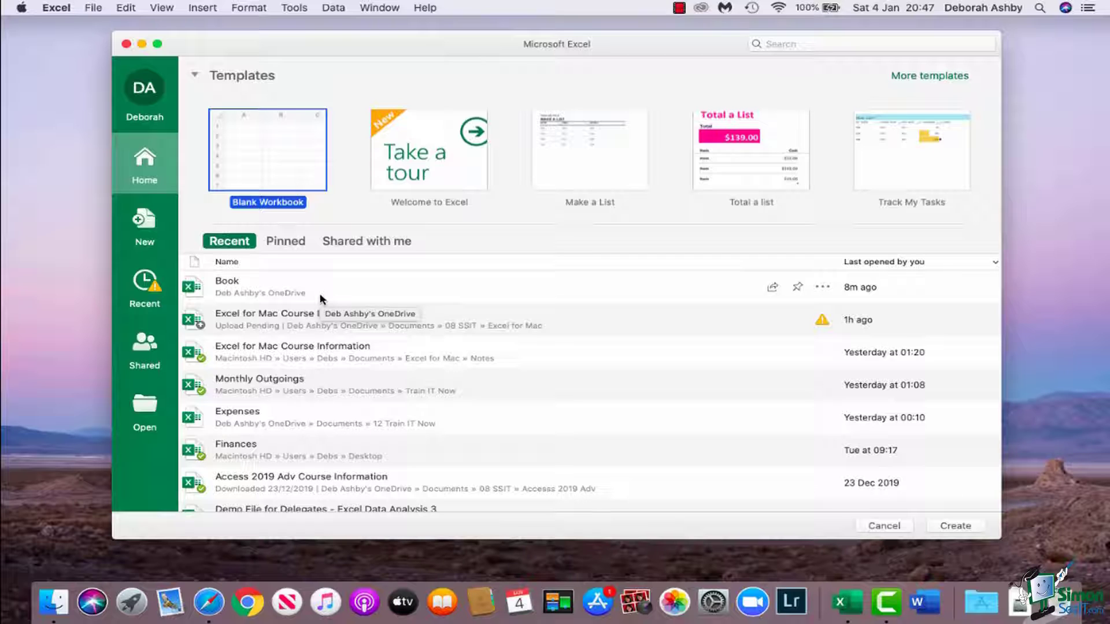
# Step: Toggle between the Pinned and Recent lists, ending on the empty Shared with me list
pyautogui.click(283, 242)
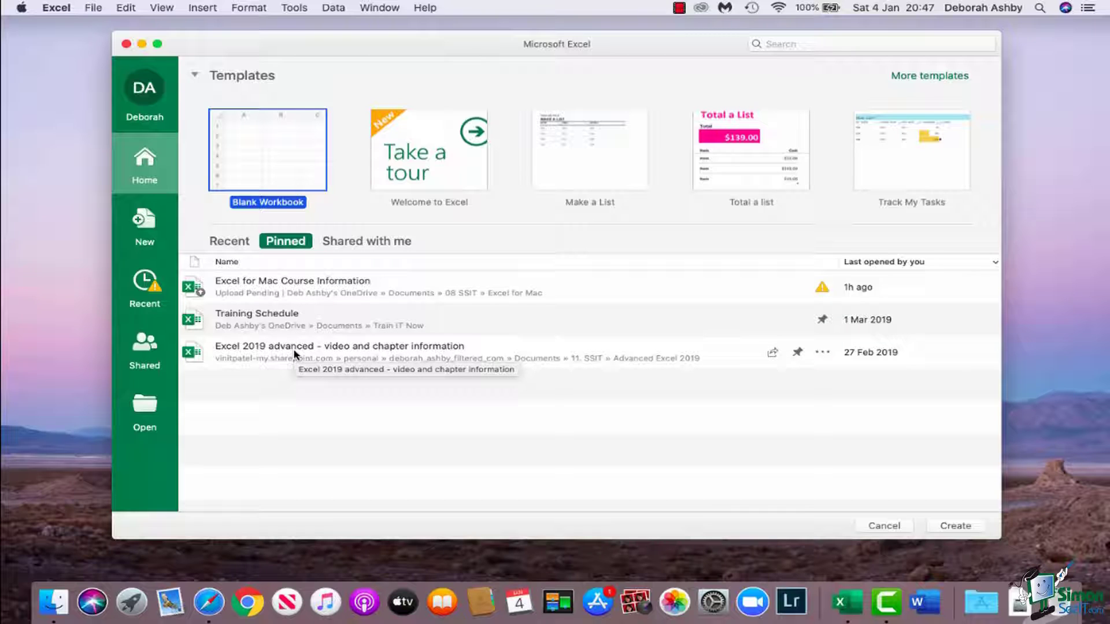
pyautogui.click(231, 245)
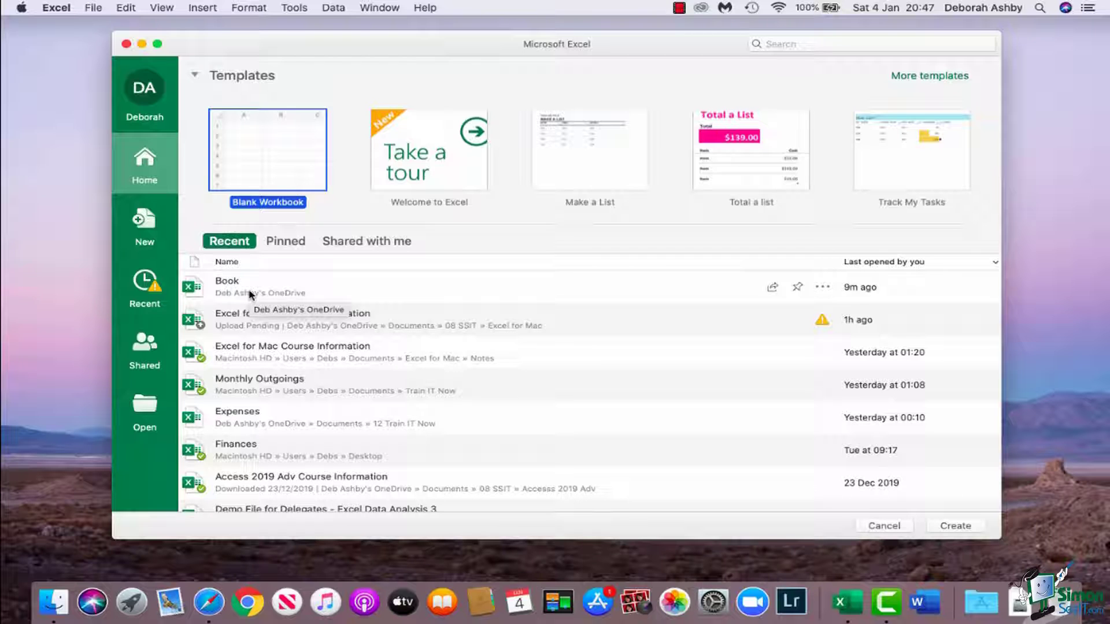
pyautogui.click(287, 244)
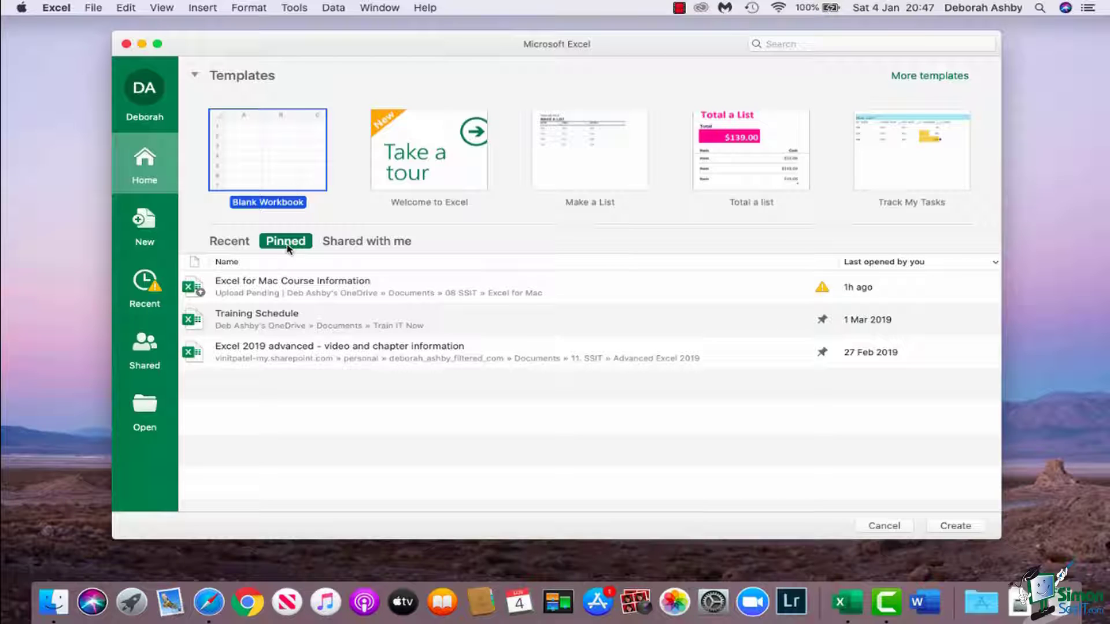
pyautogui.click(370, 243)
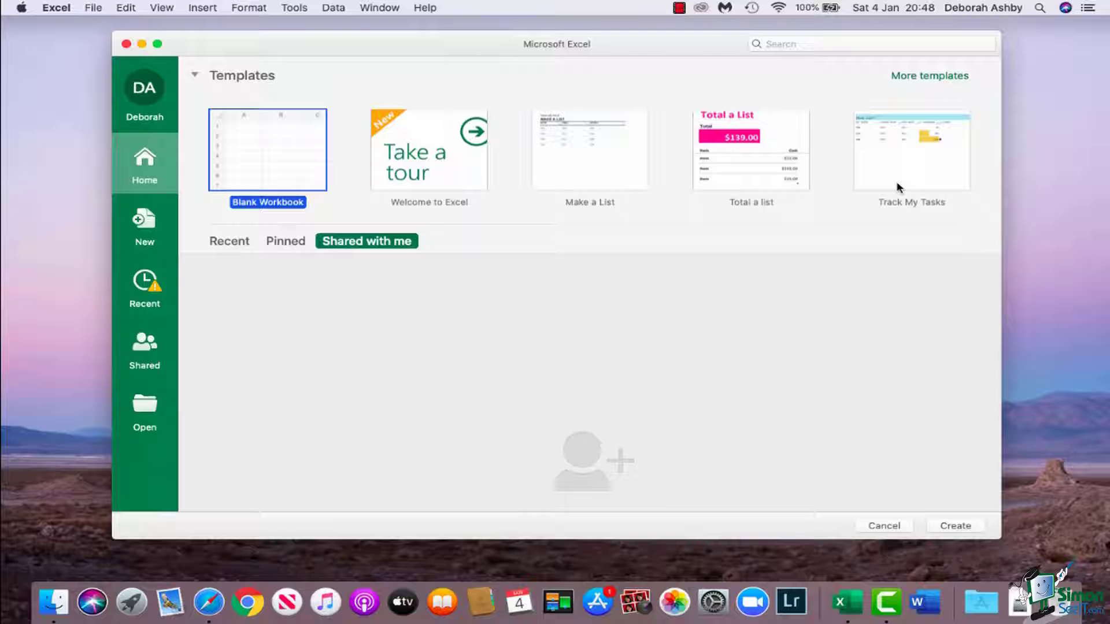
# Step: Open More templates and scroll the gallery down to Video Game Tracker and back up
pyautogui.click(914, 78)
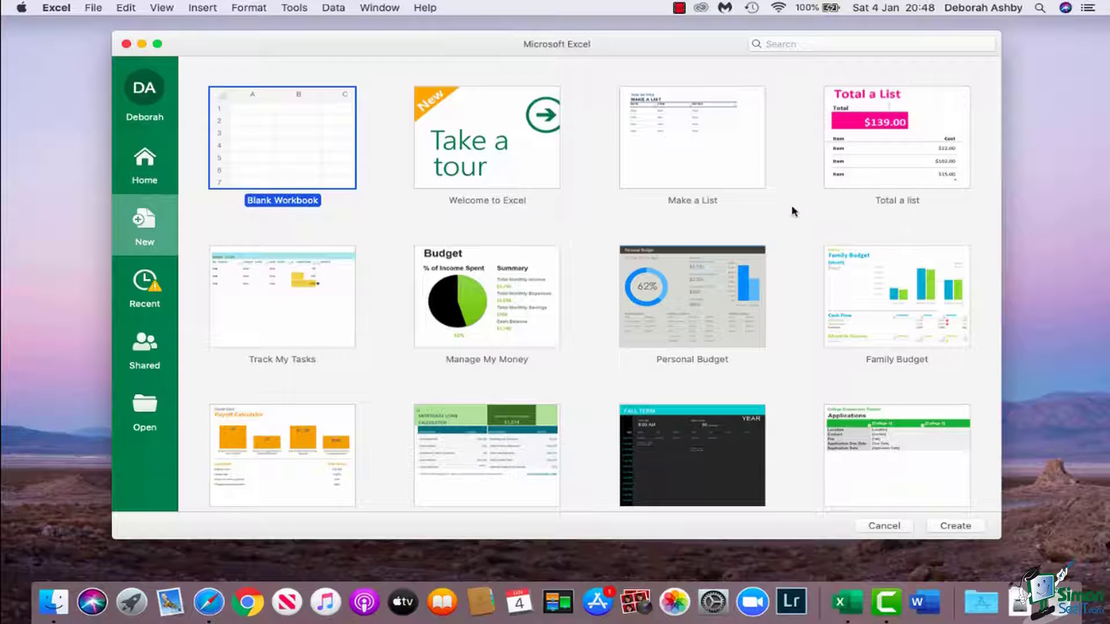
pyautogui.scroll(-4, 793, 211)
pyautogui.scroll(-10, 793, 211)
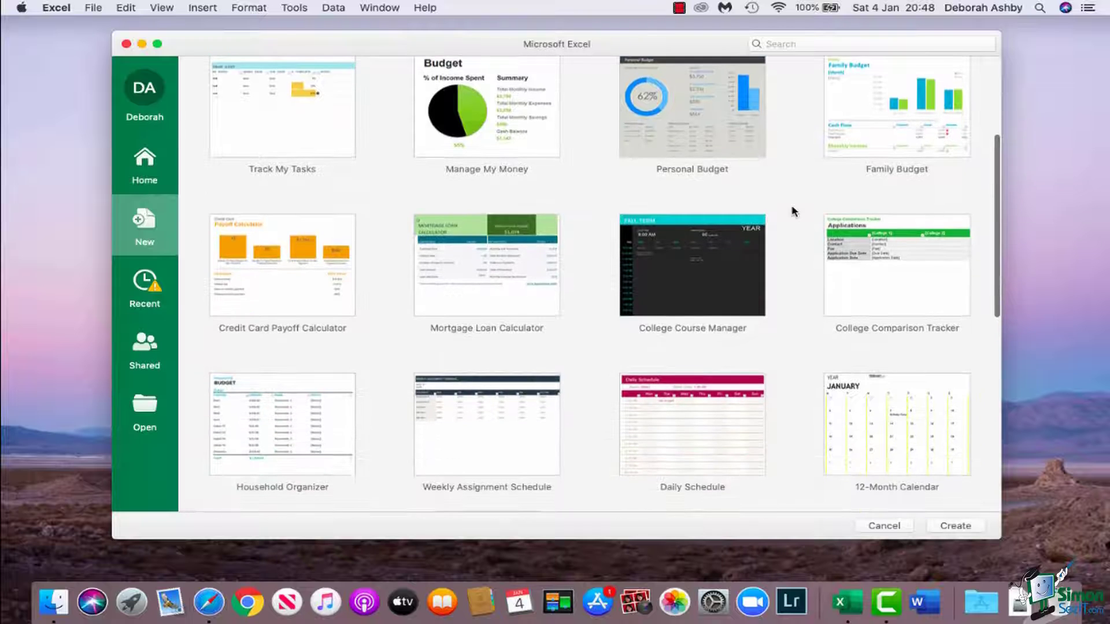
pyautogui.scroll(-5, 793, 211)
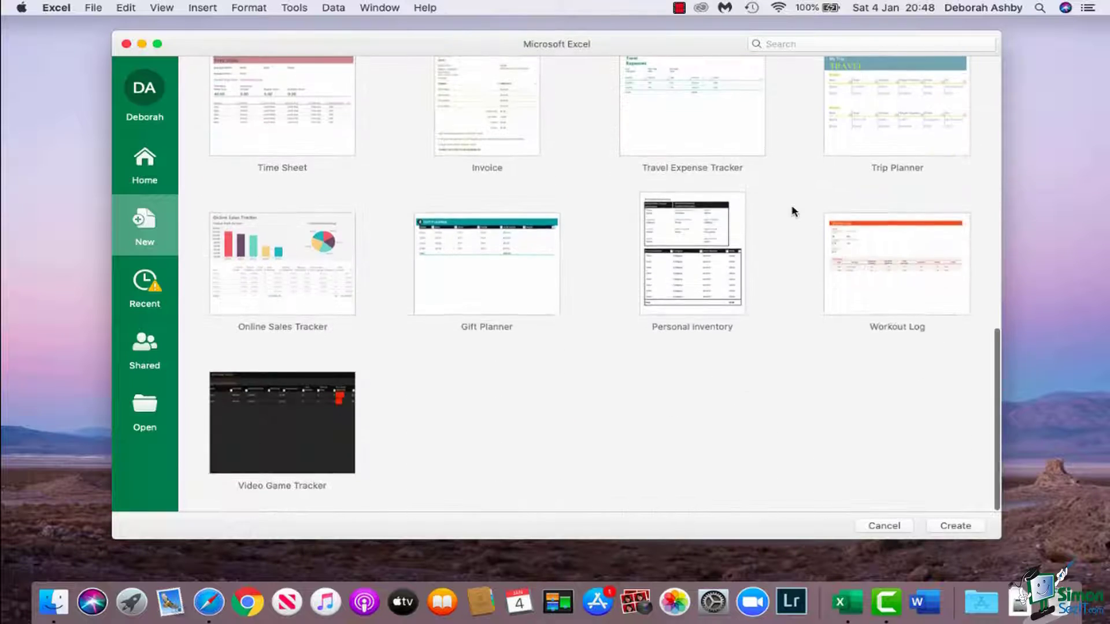
pyautogui.scroll(3, 793, 211)
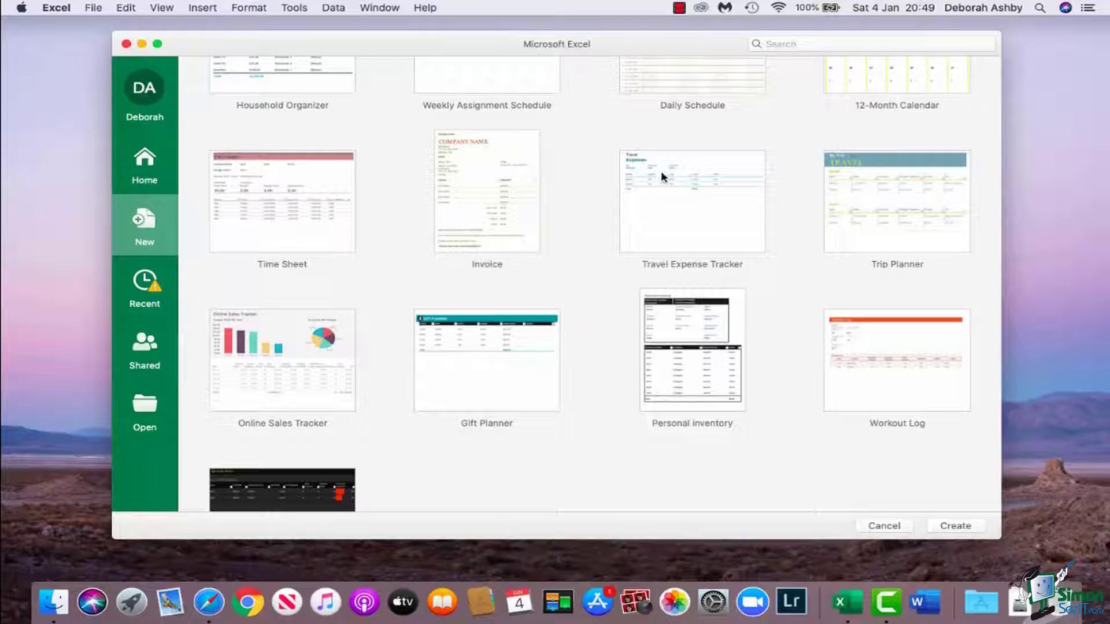
pyautogui.scroll(10, 632, 124)
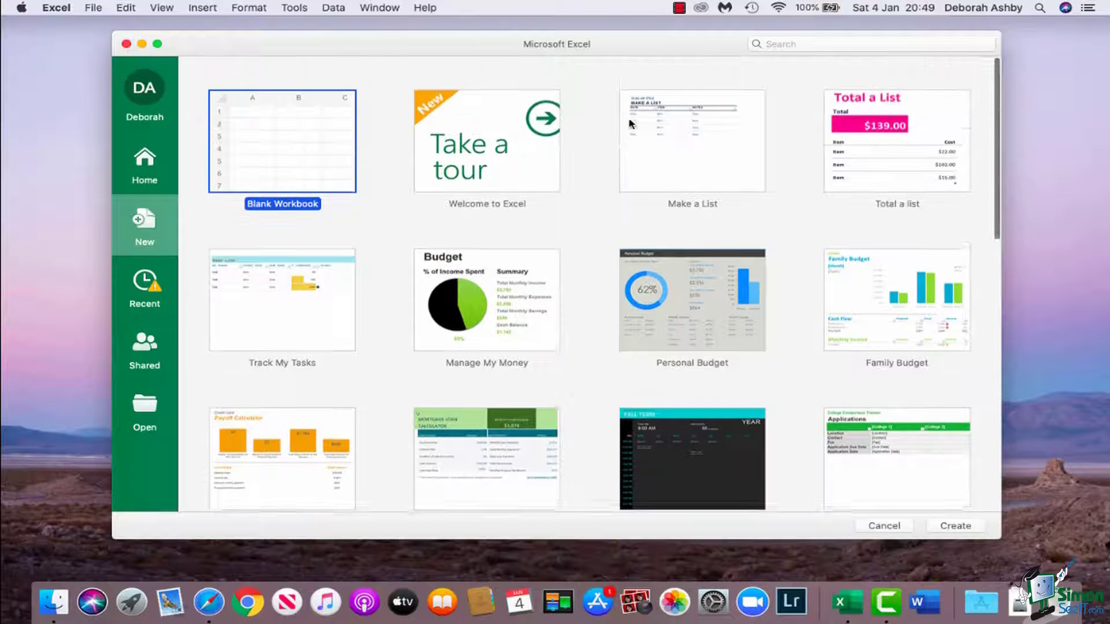
pyautogui.click(146, 295)
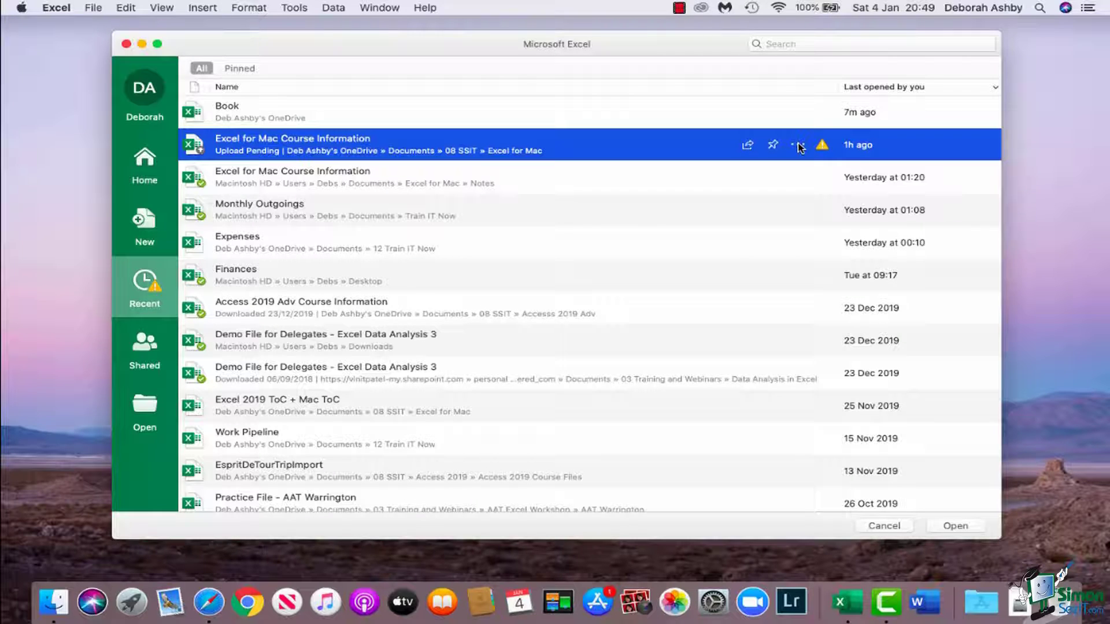
pyautogui.click(146, 362)
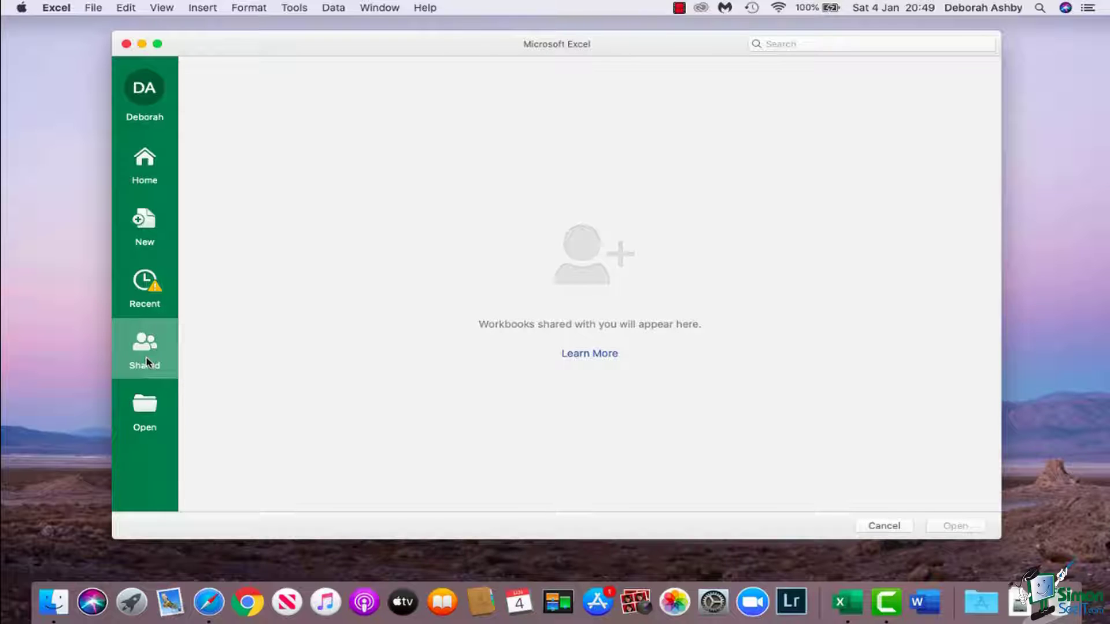
pyautogui.click(149, 428)
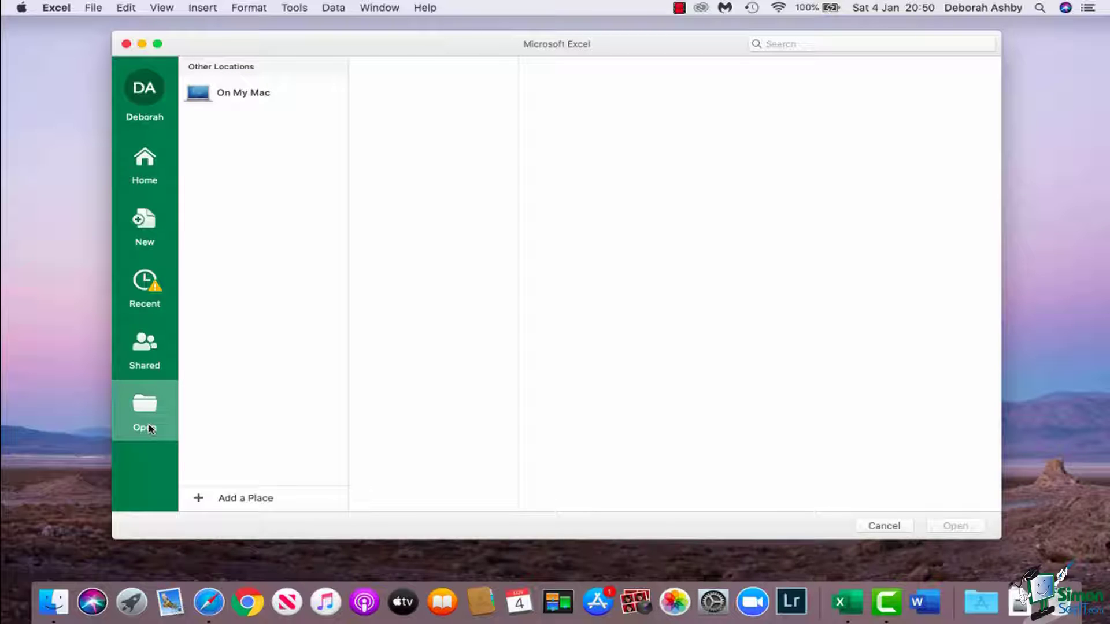
pyautogui.click(260, 99)
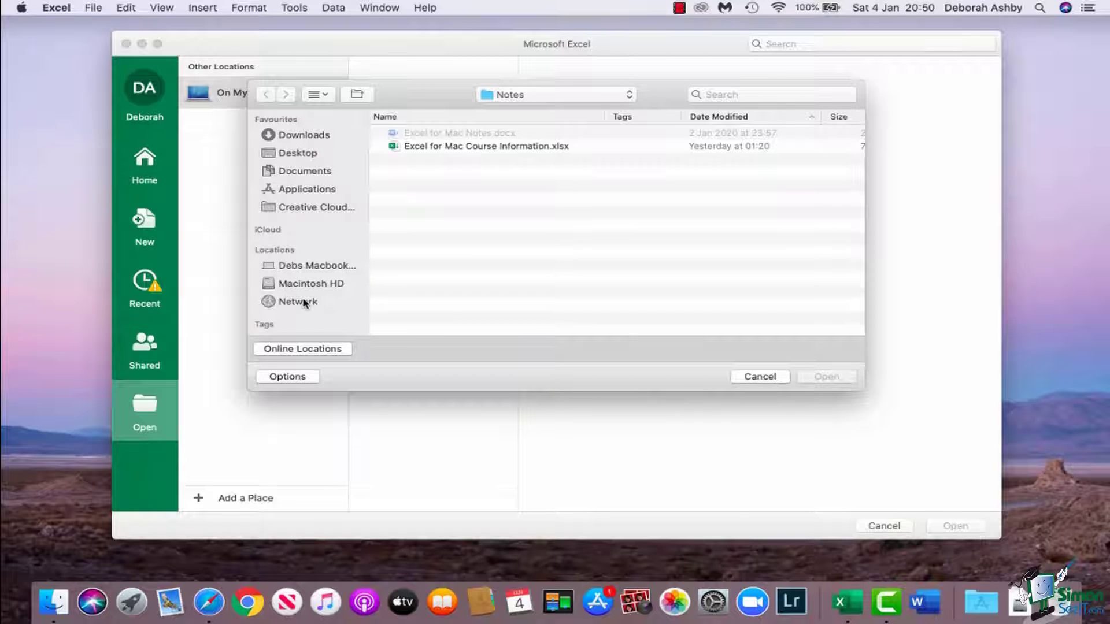
pyautogui.click(760, 377)
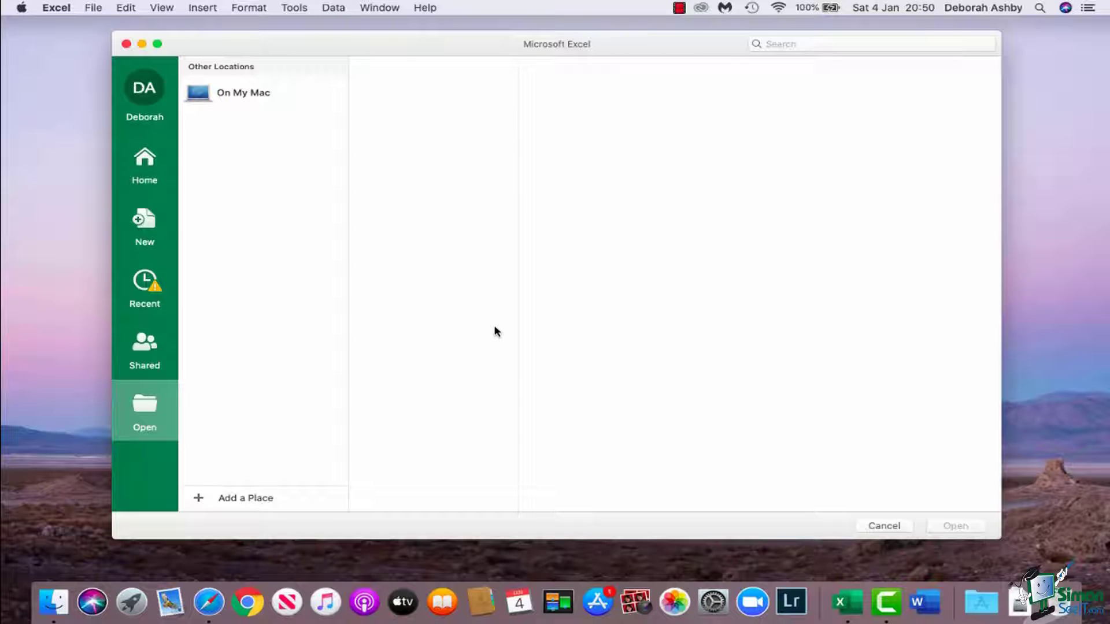
# Step: From the template gallery, create a new Blank Workbook, Book4
pyautogui.click(145, 230)
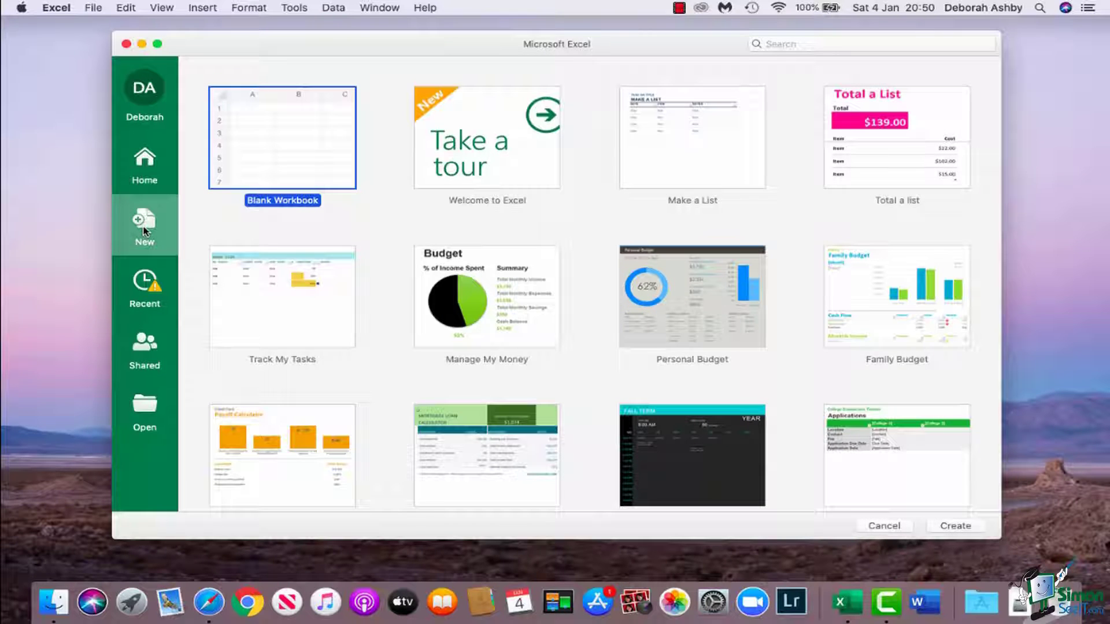
pyautogui.doubleClick(296, 156)
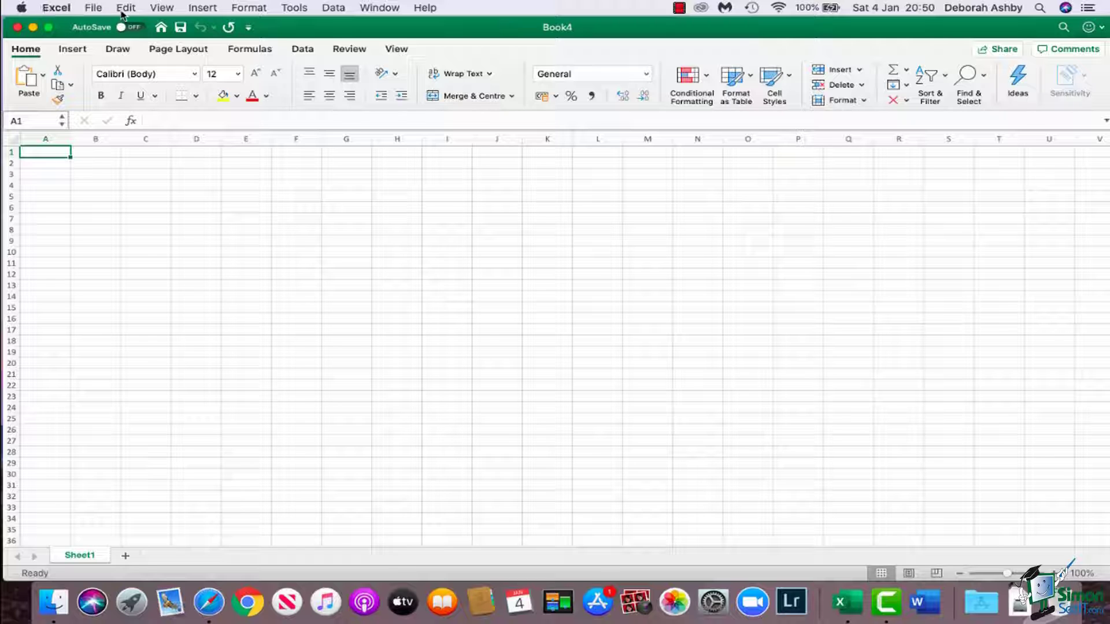
pyautogui.click(54, 9)
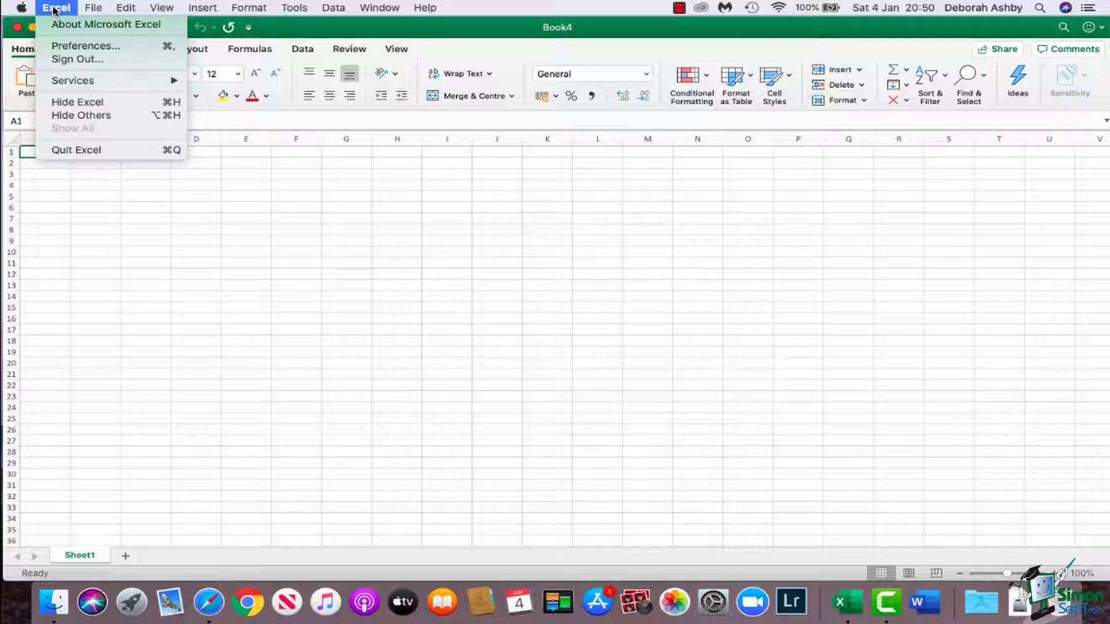
pyautogui.click(58, 46)
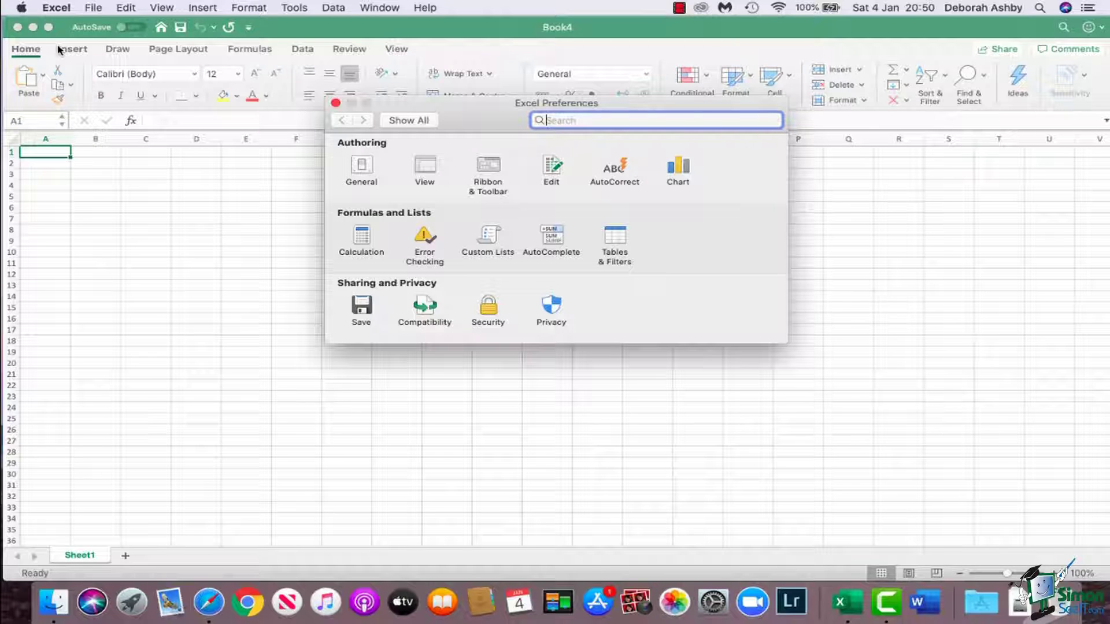
pyautogui.click(364, 172)
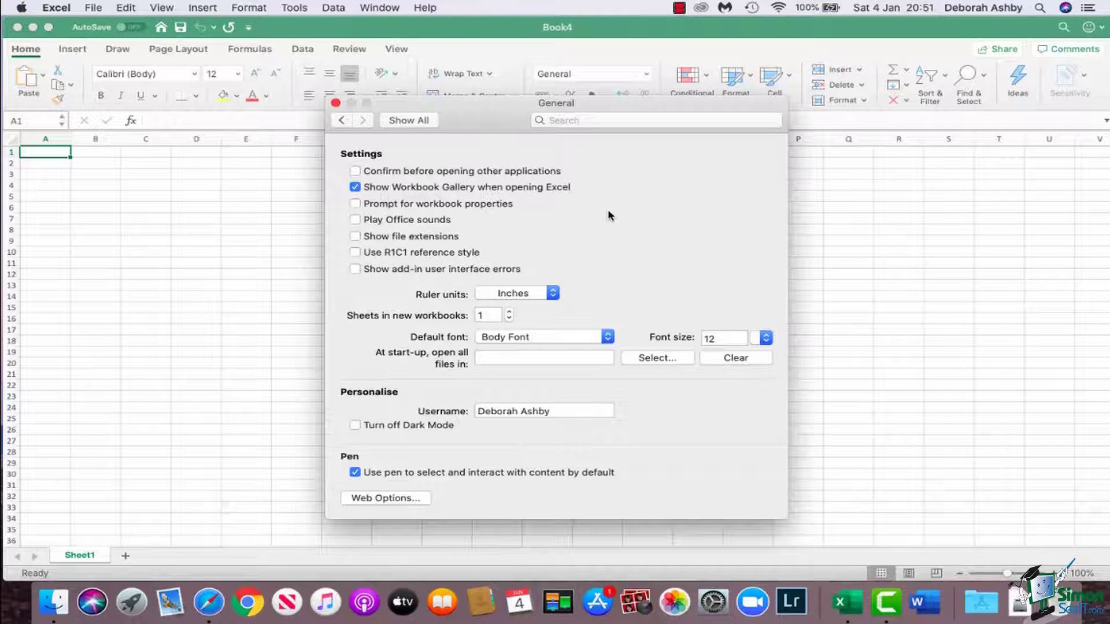
pyautogui.click(335, 103)
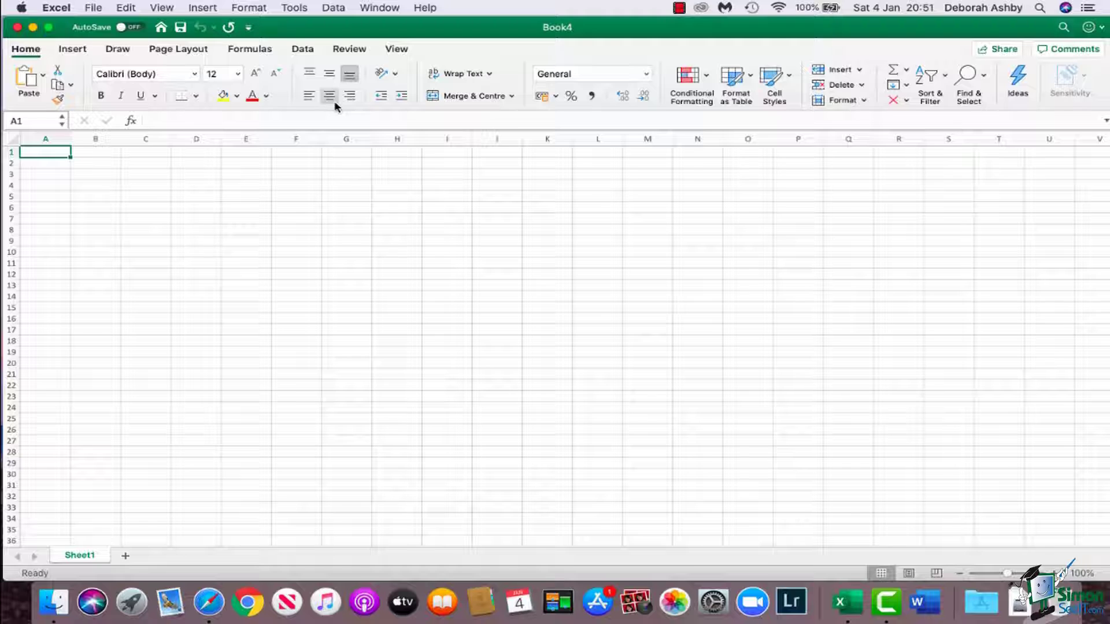
pyautogui.click(127, 8)
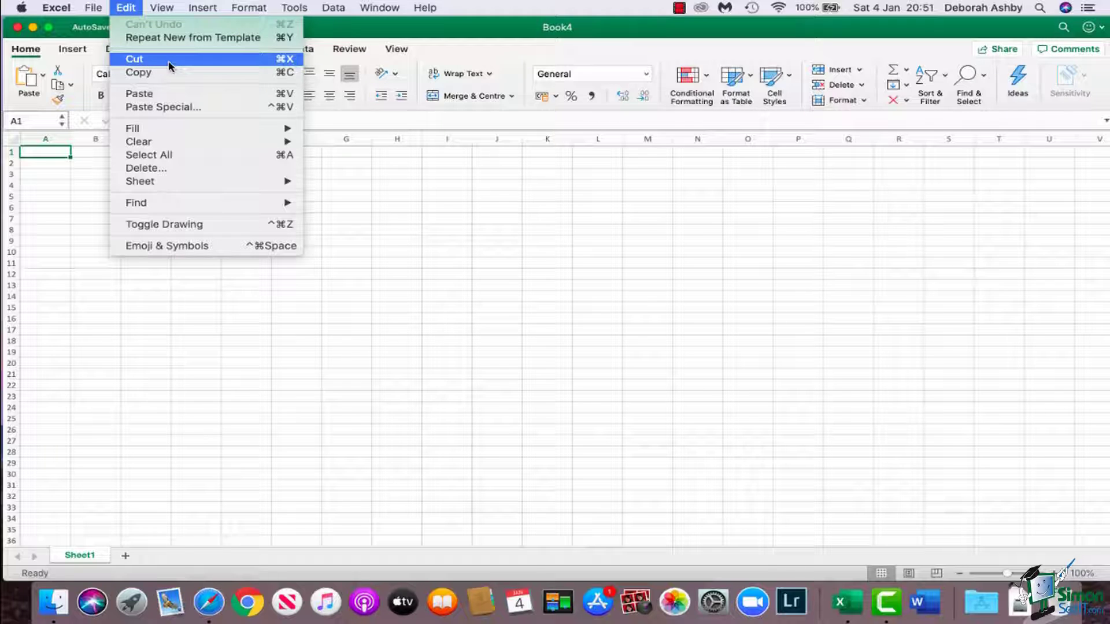
pyautogui.click(362, 189)
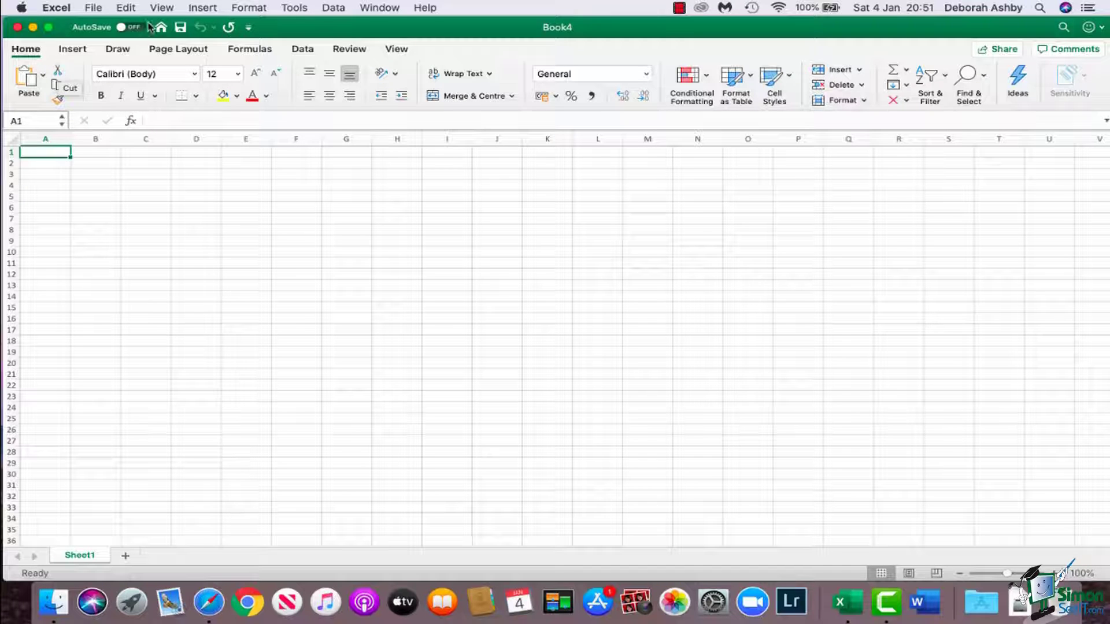
pyautogui.click(161, 8)
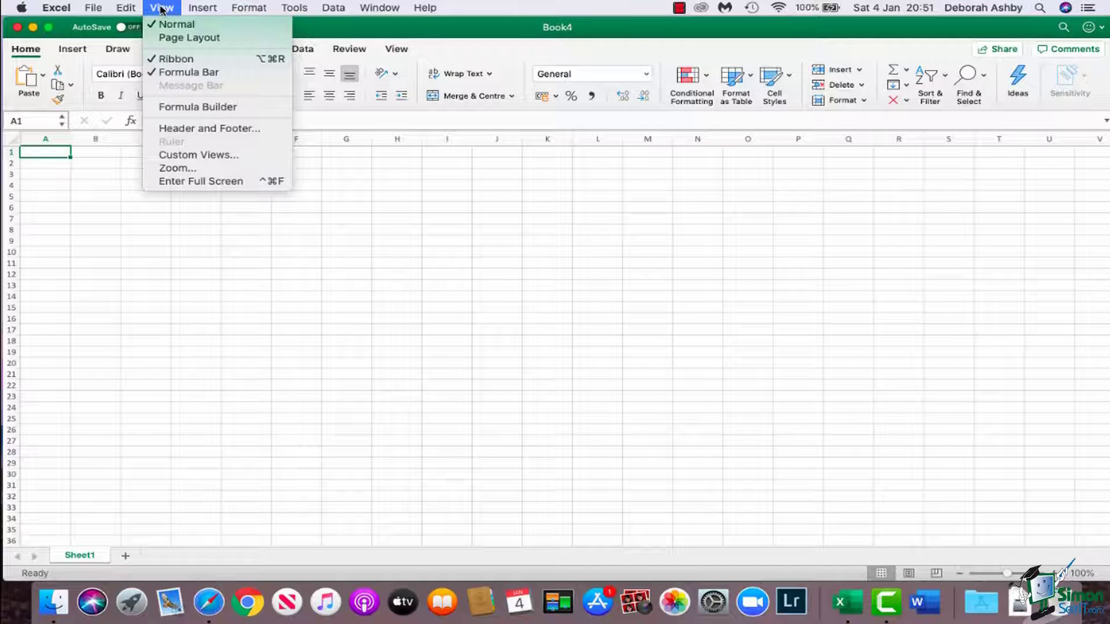
pyautogui.click(202, 8)
pyautogui.click(203, 8)
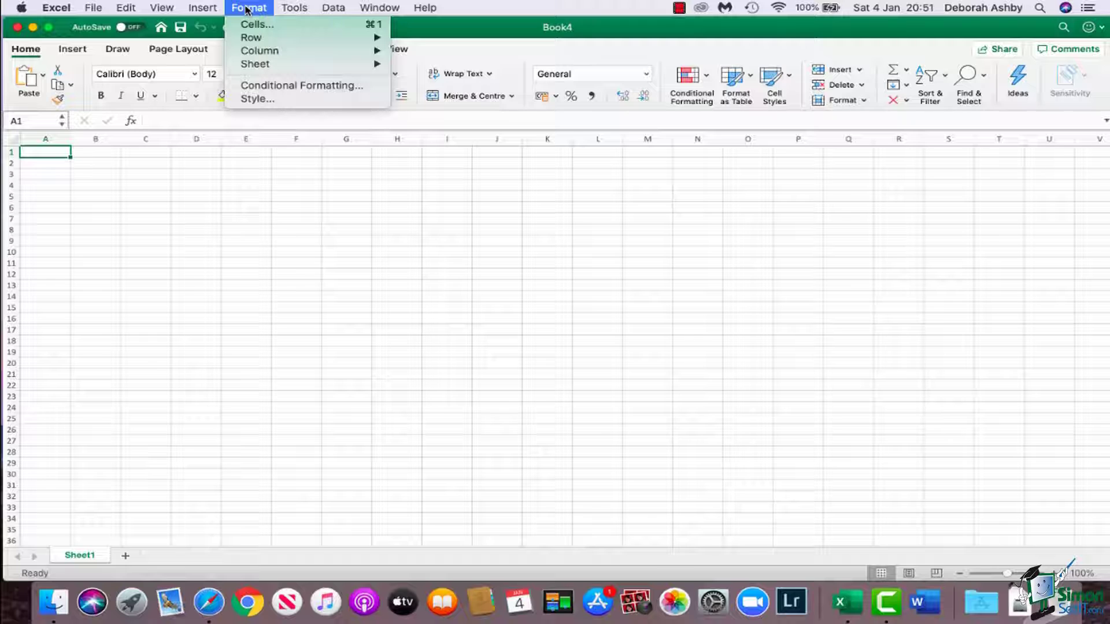
pyautogui.click(173, 209)
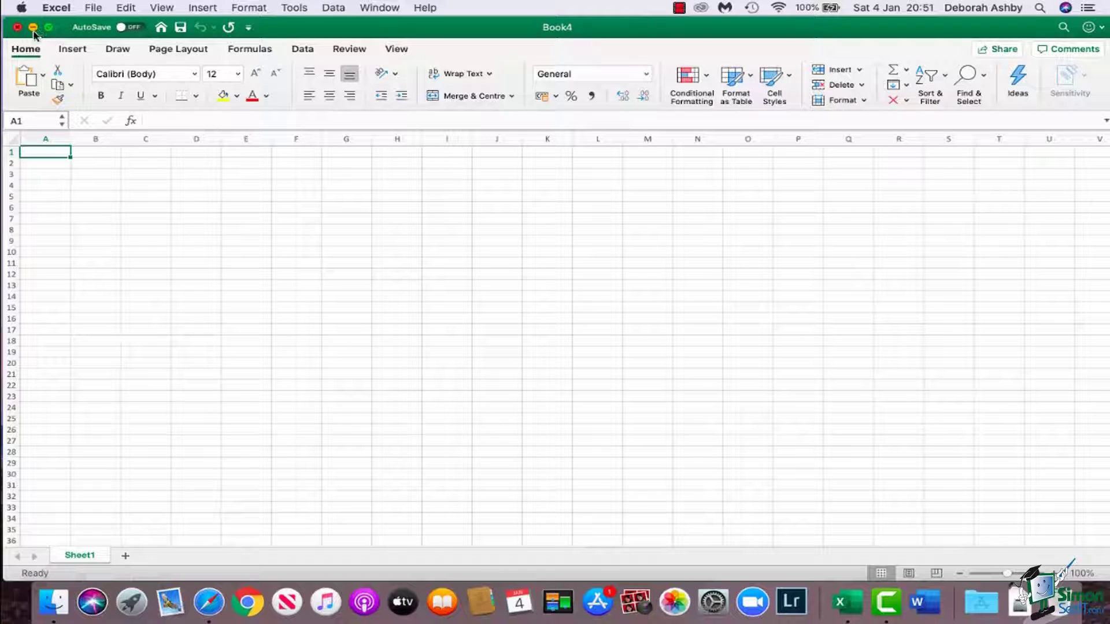
pyautogui.moveTo(51, 32)
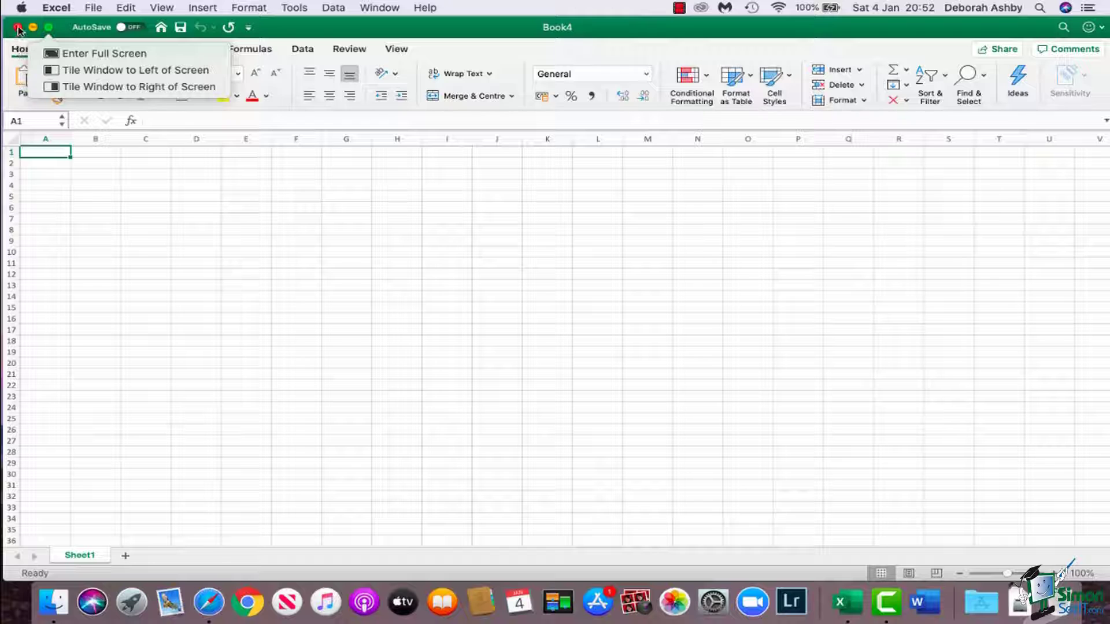
pyautogui.click(154, 188)
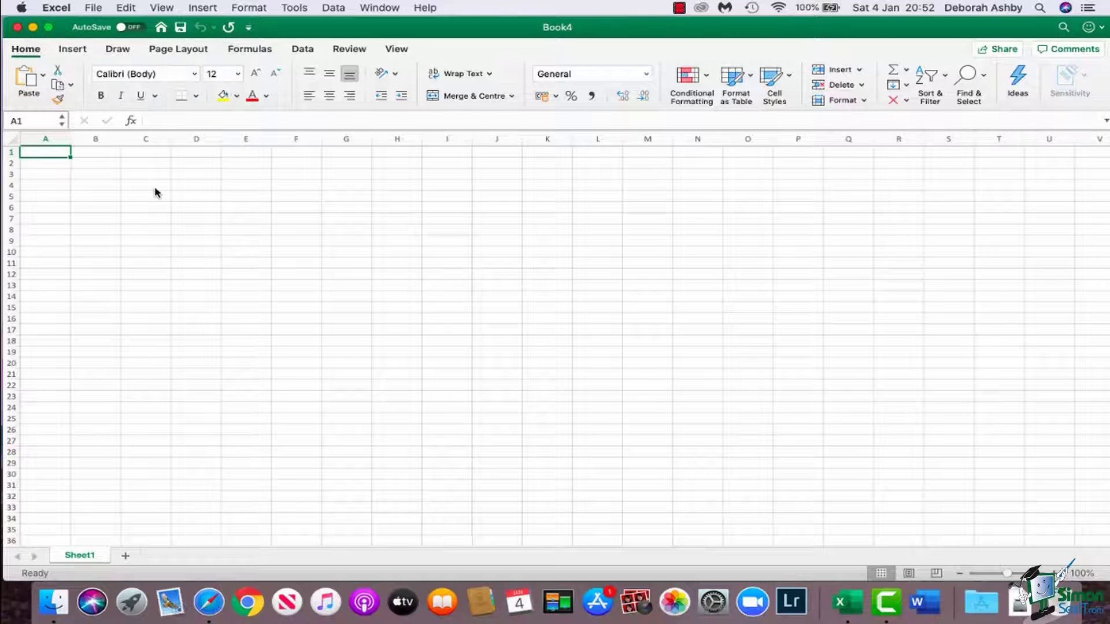
pyautogui.click(33, 27)
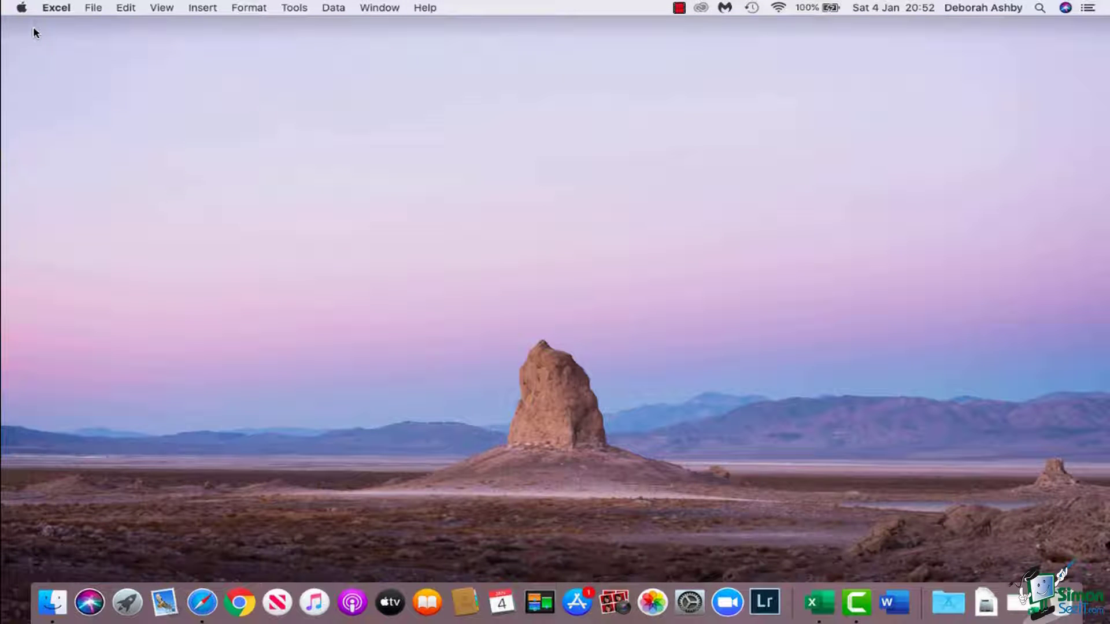
pyautogui.click(1015, 609)
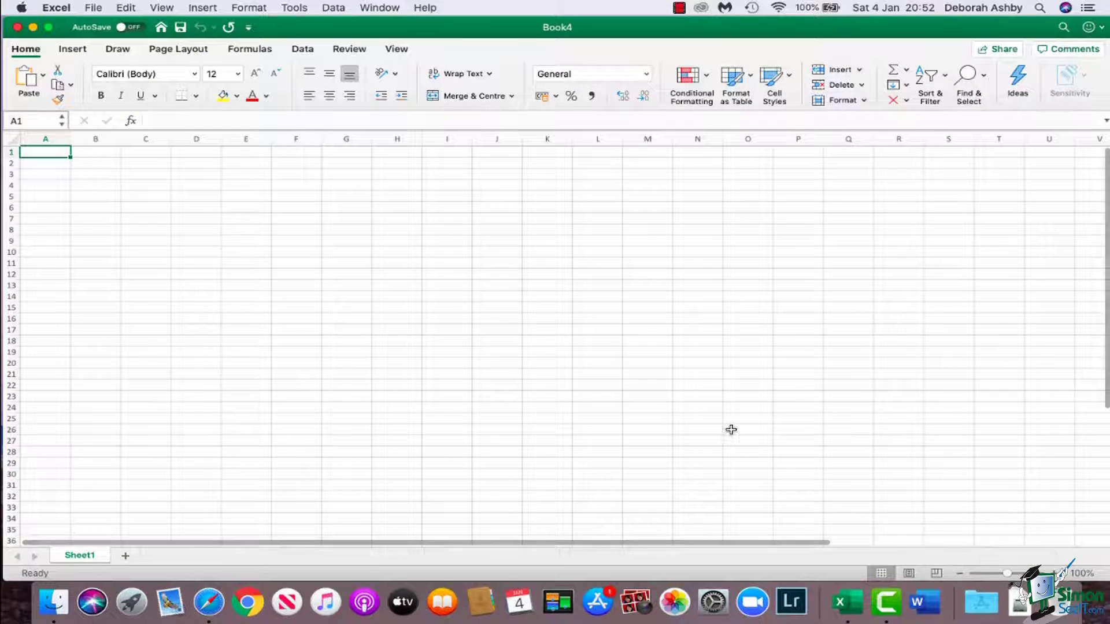
pyautogui.moveTo(49, 29)
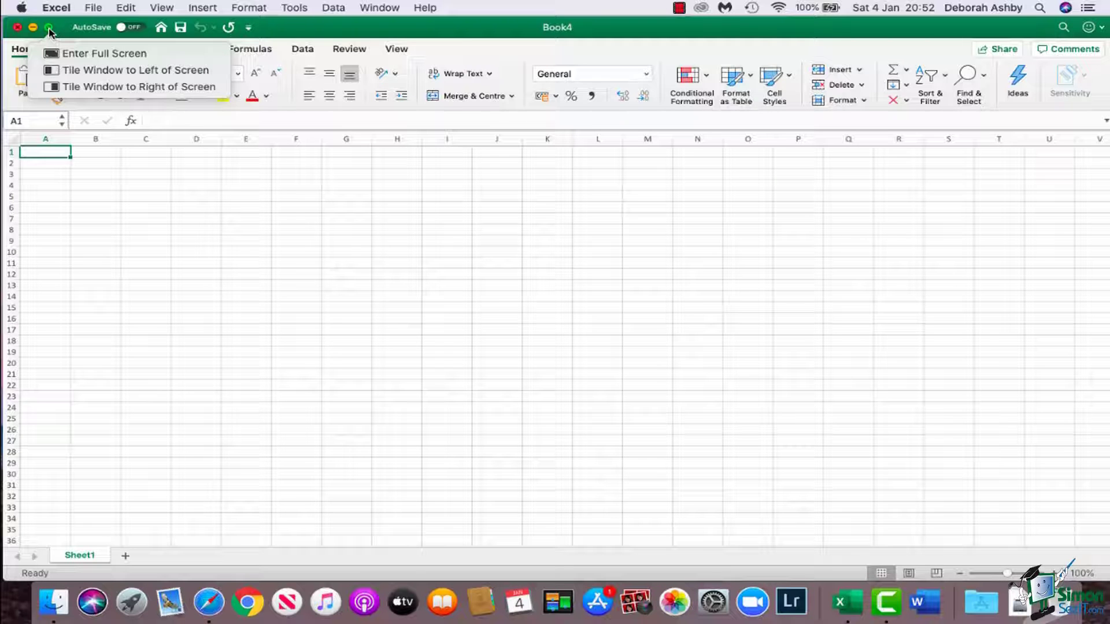
# Step: Put the Excel window into full-screen mode, then leave full screen
pyautogui.click(75, 58)
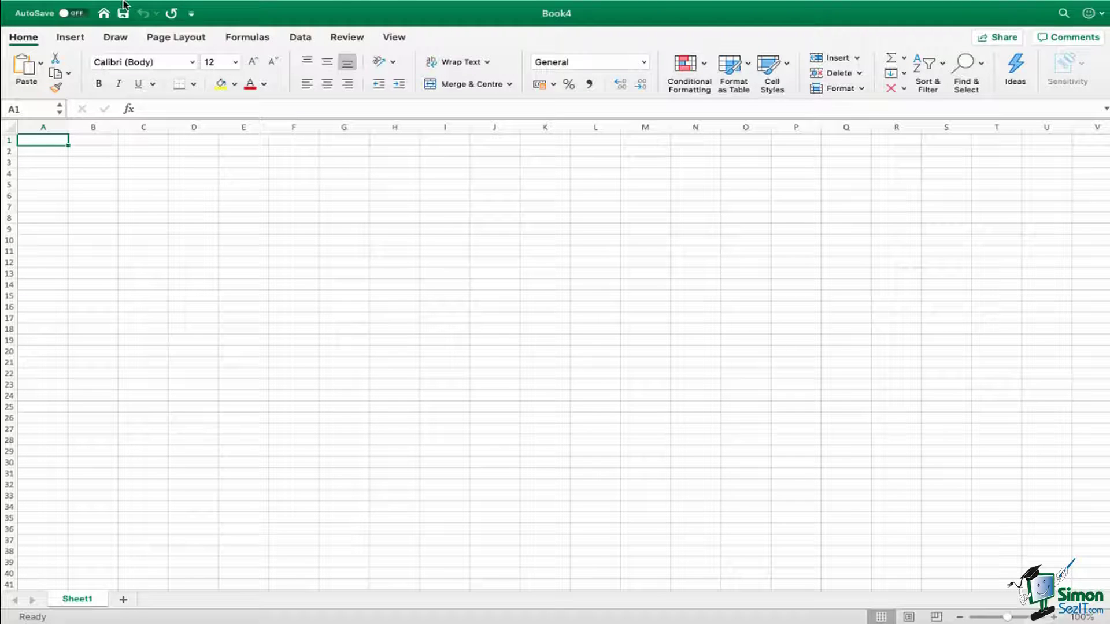
pyautogui.moveTo(123, 4)
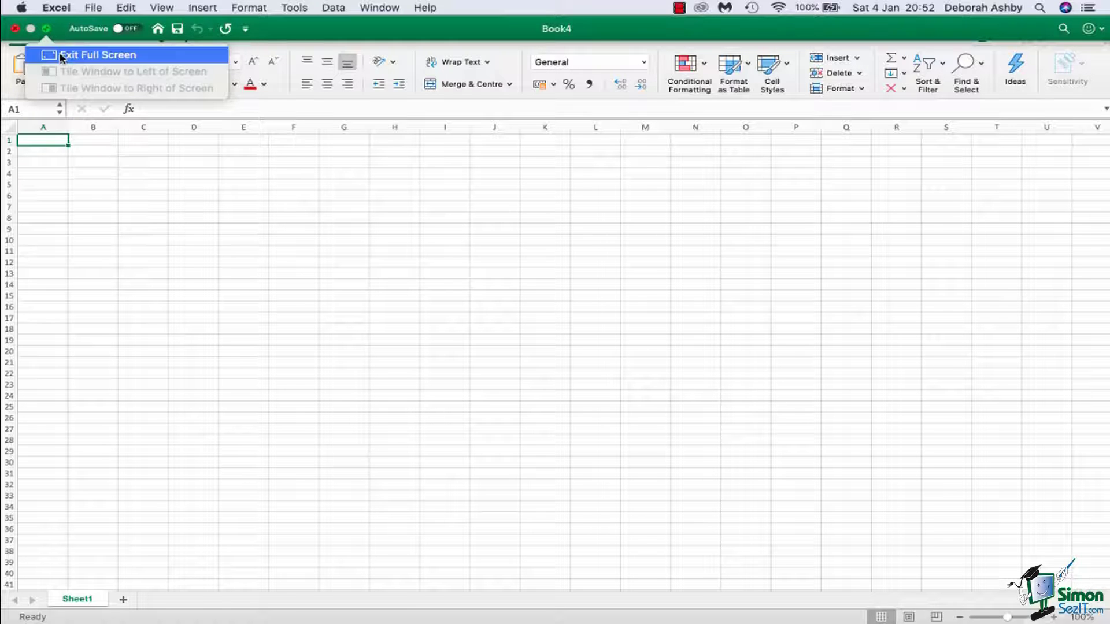
pyautogui.click(61, 55)
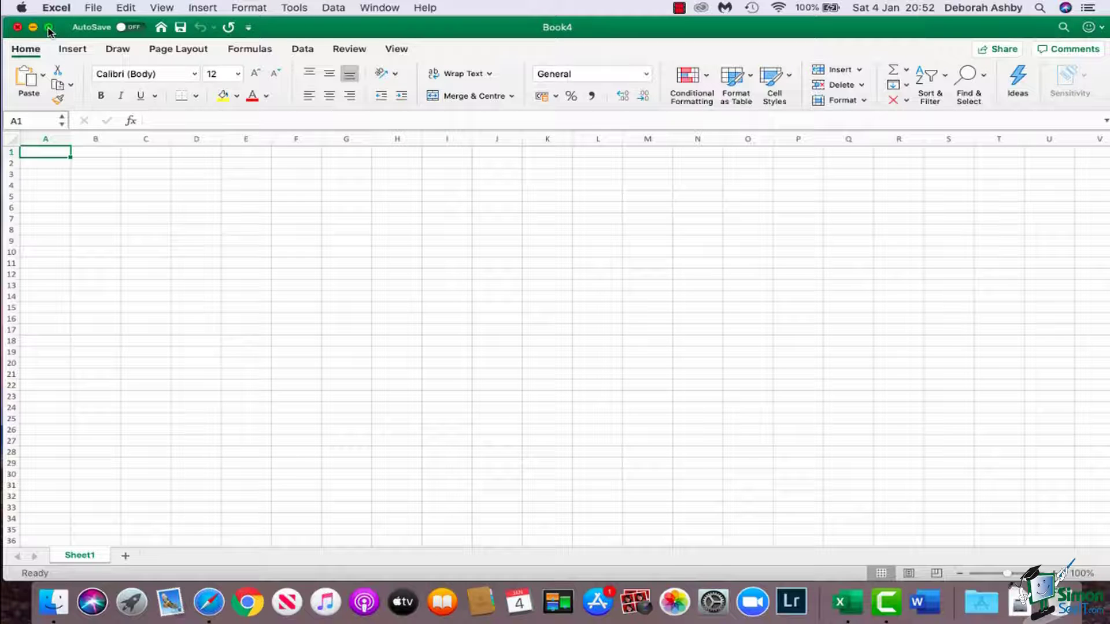
# Step: Tile Excel to the left half, then the right half, then expand it to full screen
pyautogui.moveTo(49, 29)
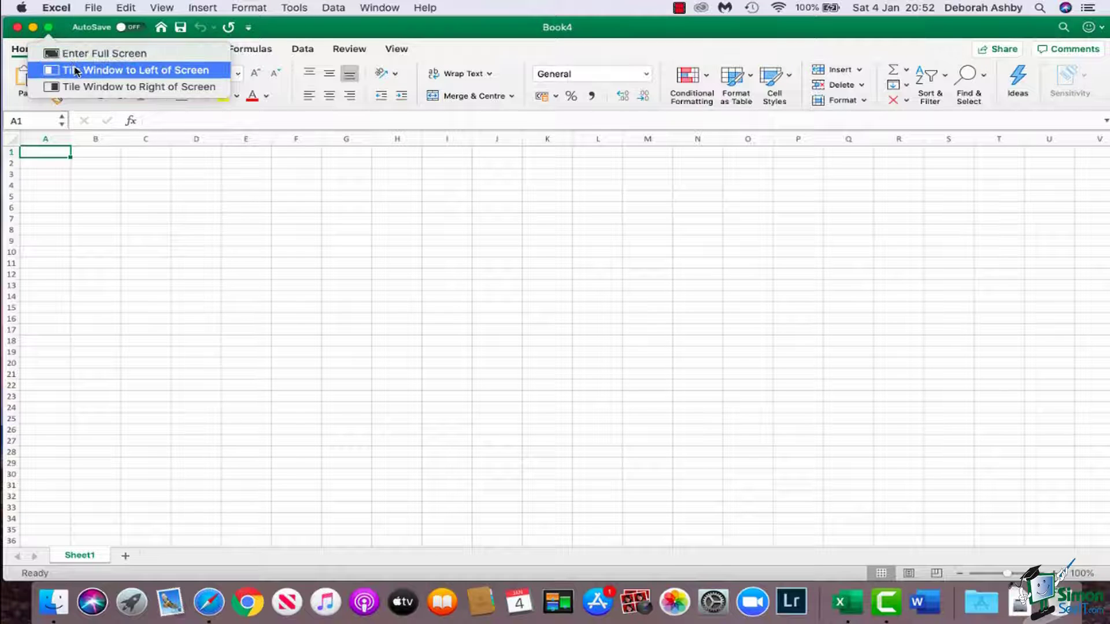
pyautogui.click(76, 70)
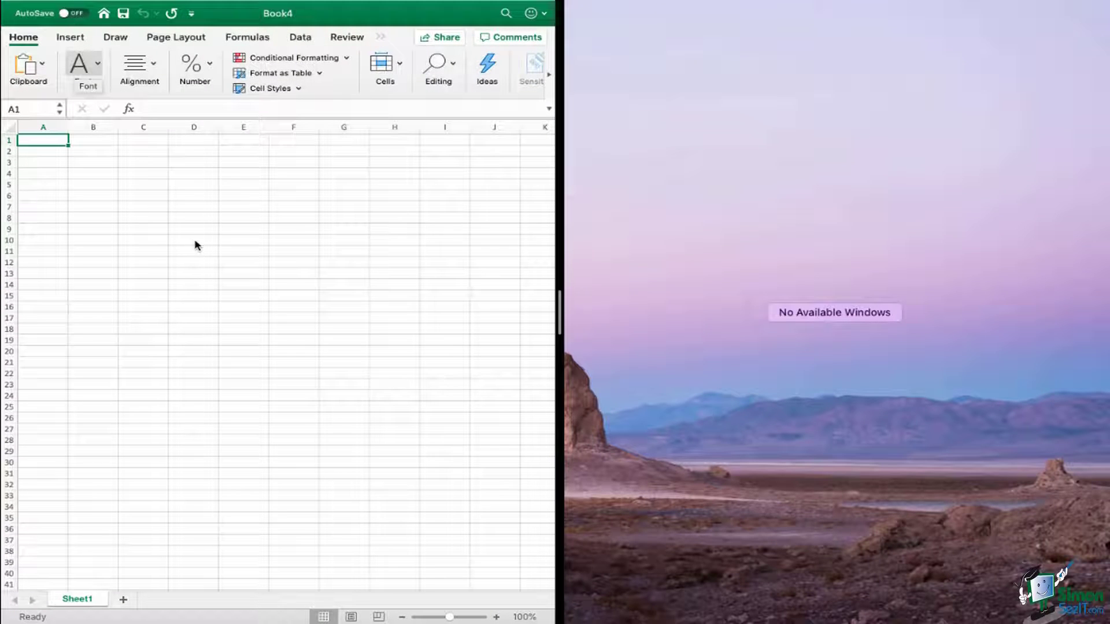
pyautogui.press('ctrl+super+f')
pyautogui.moveTo(49, 29)
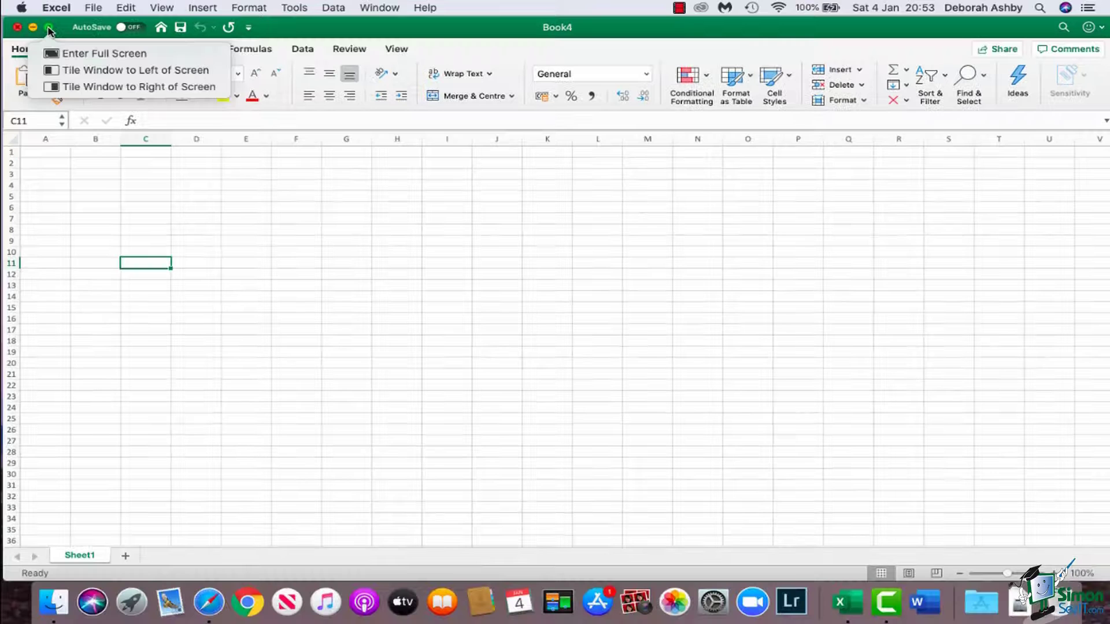
pyautogui.click(107, 88)
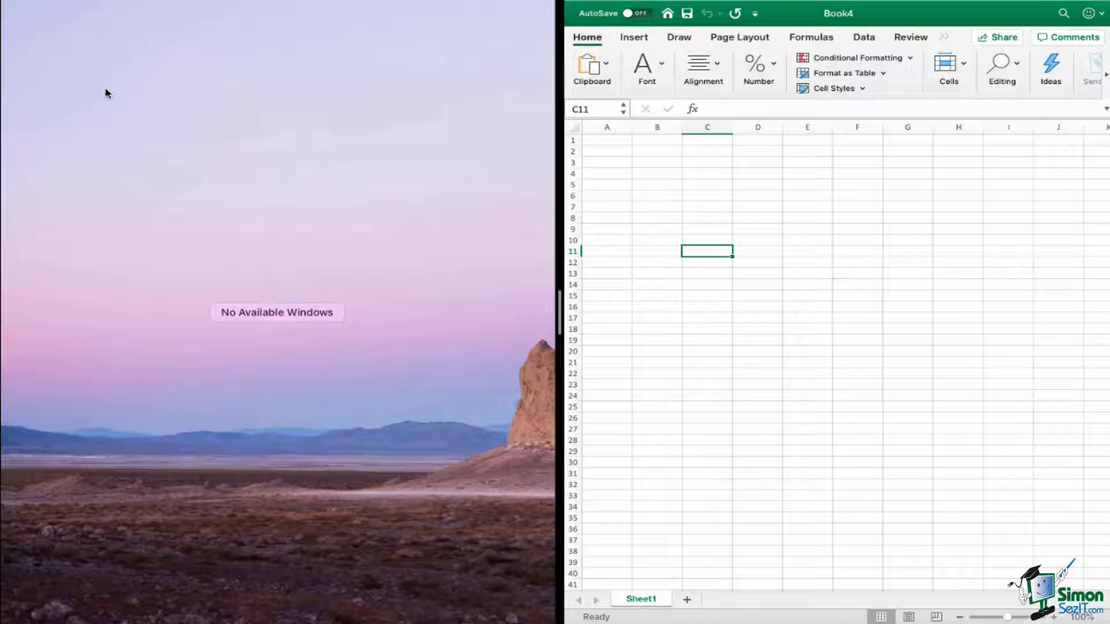
pyautogui.click(818, 225)
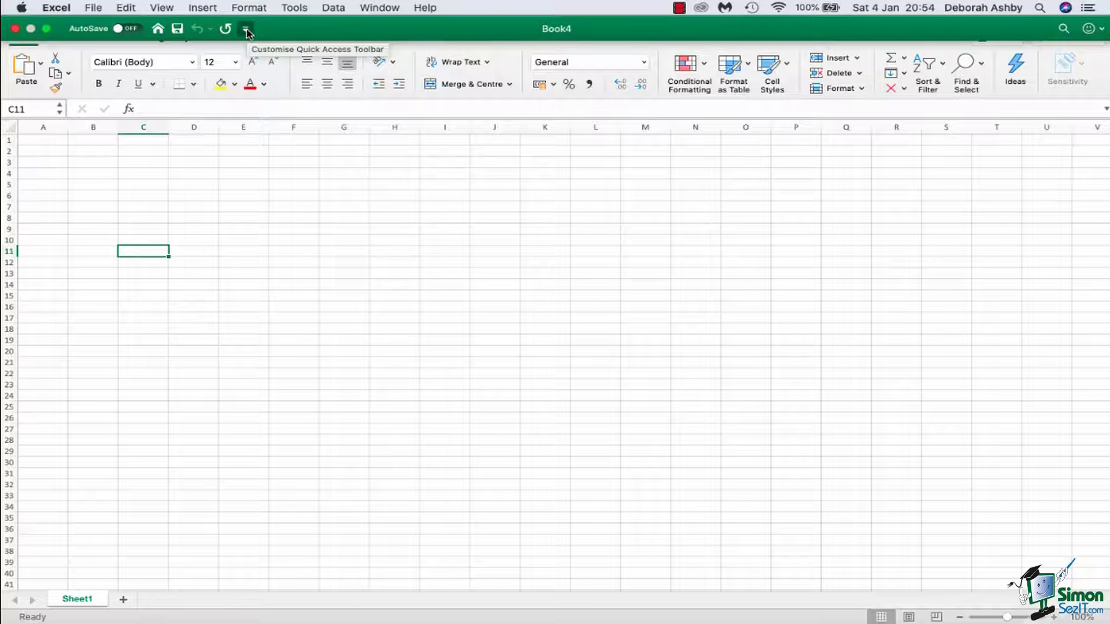
# Step: Tick New in the Quick Access Toolbar menu, then open More Commands
pyautogui.click(246, 29)
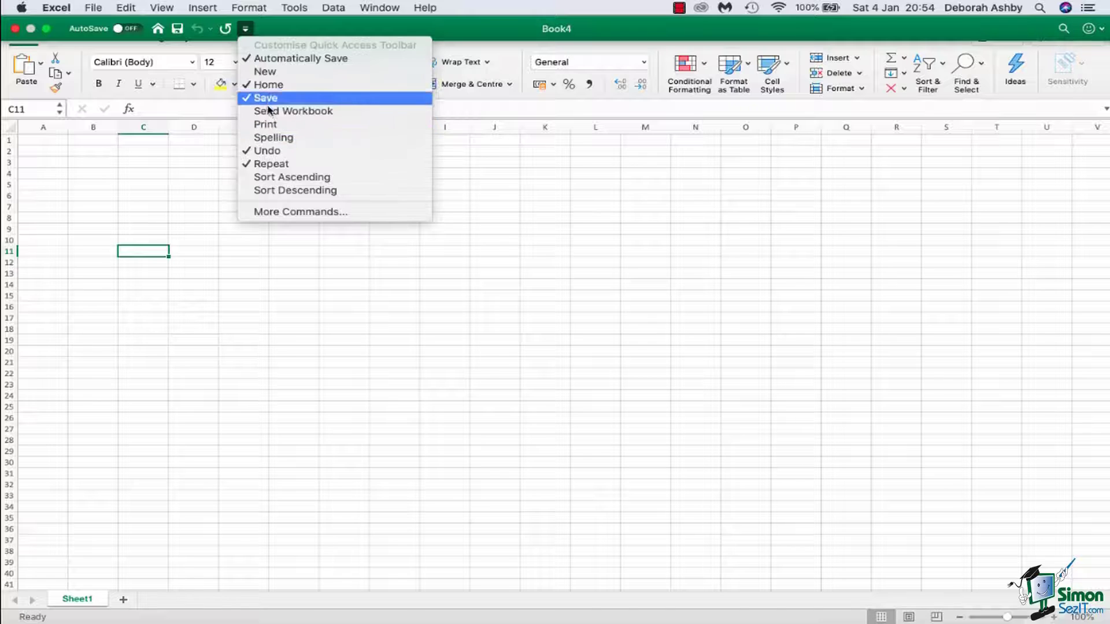
pyautogui.click(298, 76)
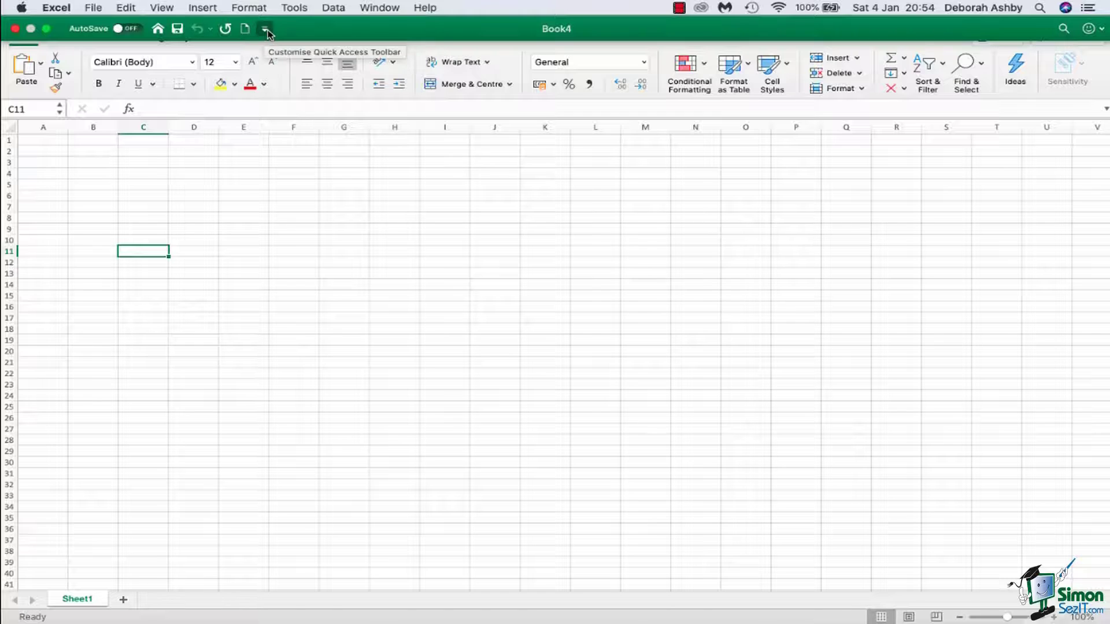
pyautogui.click(267, 30)
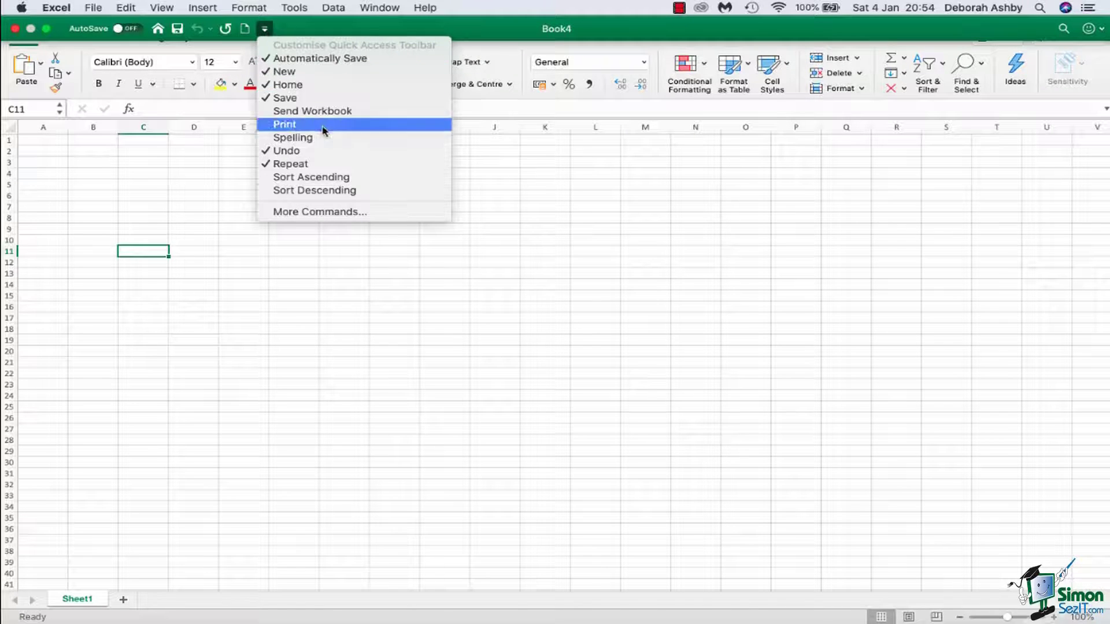
pyautogui.click(310, 213)
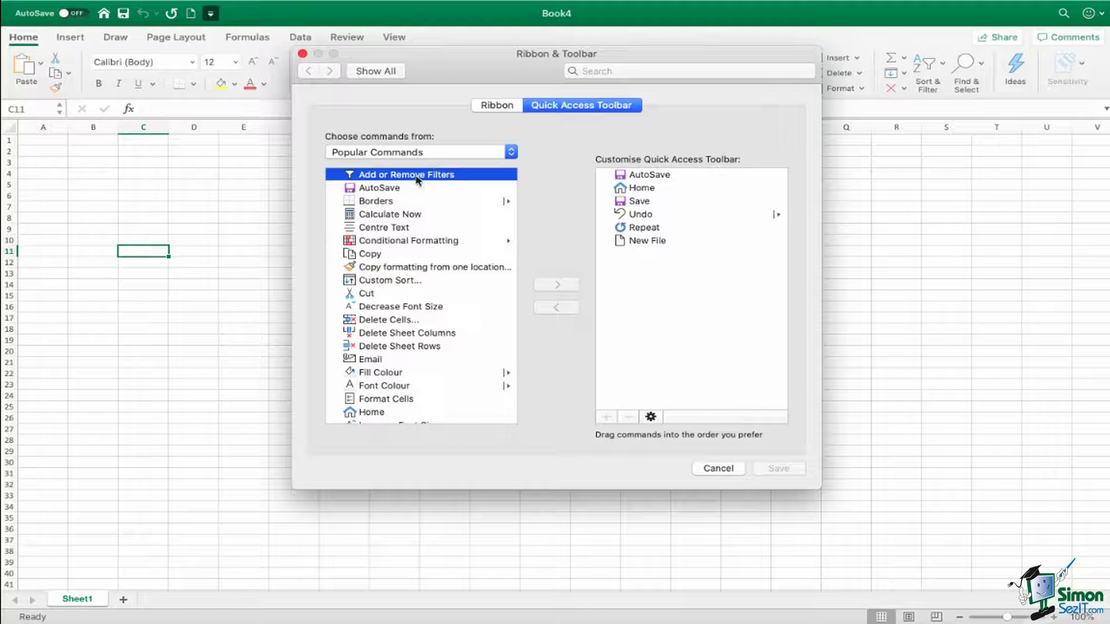
# Step: List all commands and add Align Centre to the Quick Access Toolbar
pyautogui.scroll(-5, 382, 338)
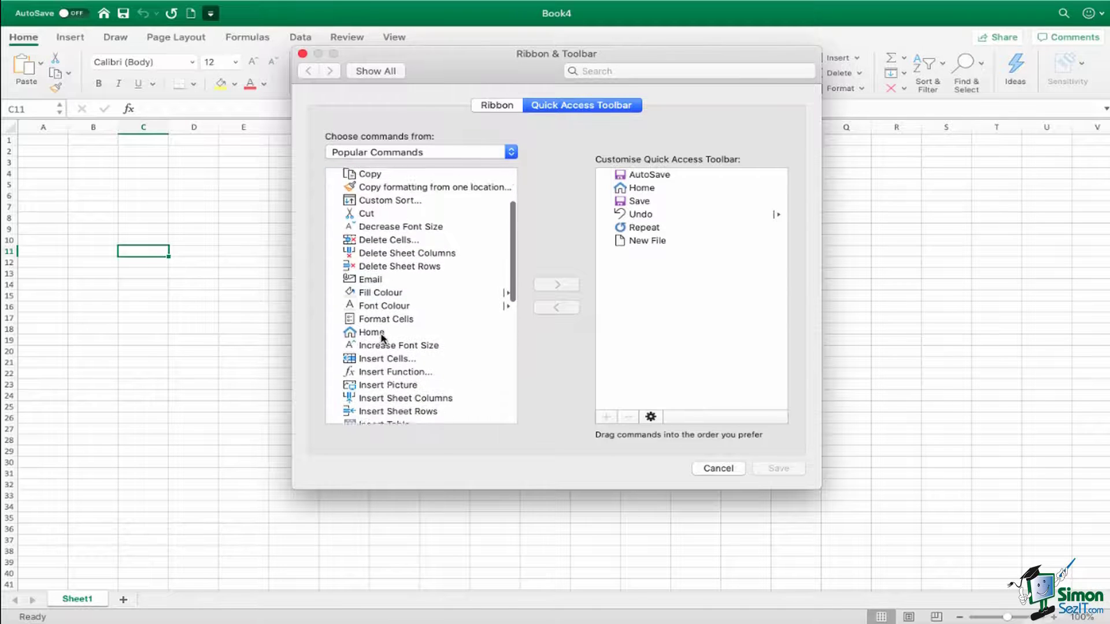
pyautogui.scroll(5, 382, 338)
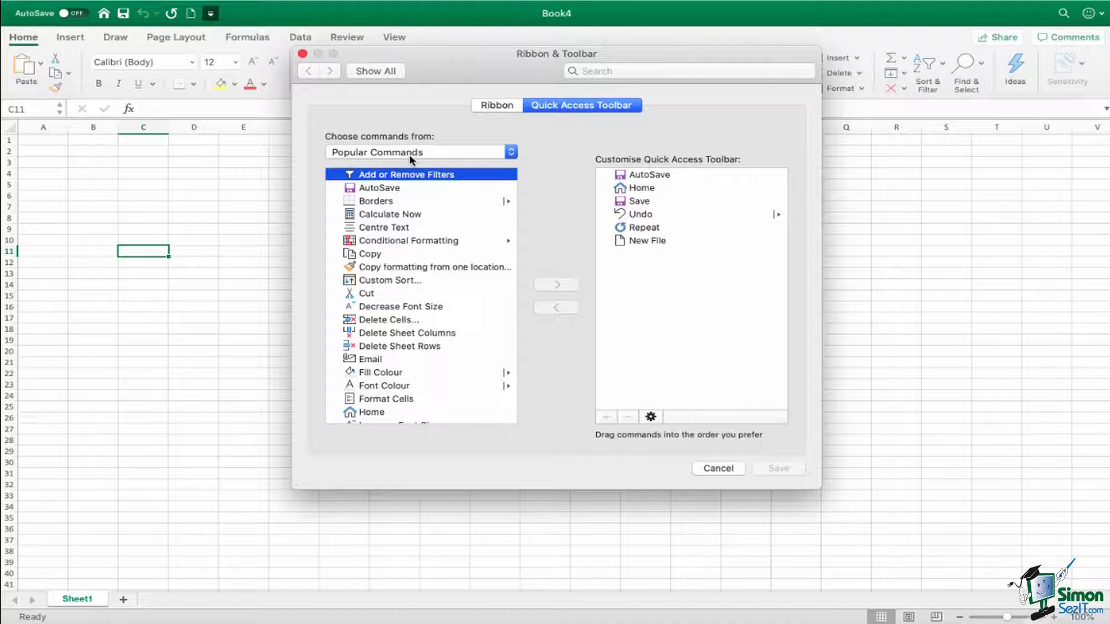
pyautogui.click(512, 157)
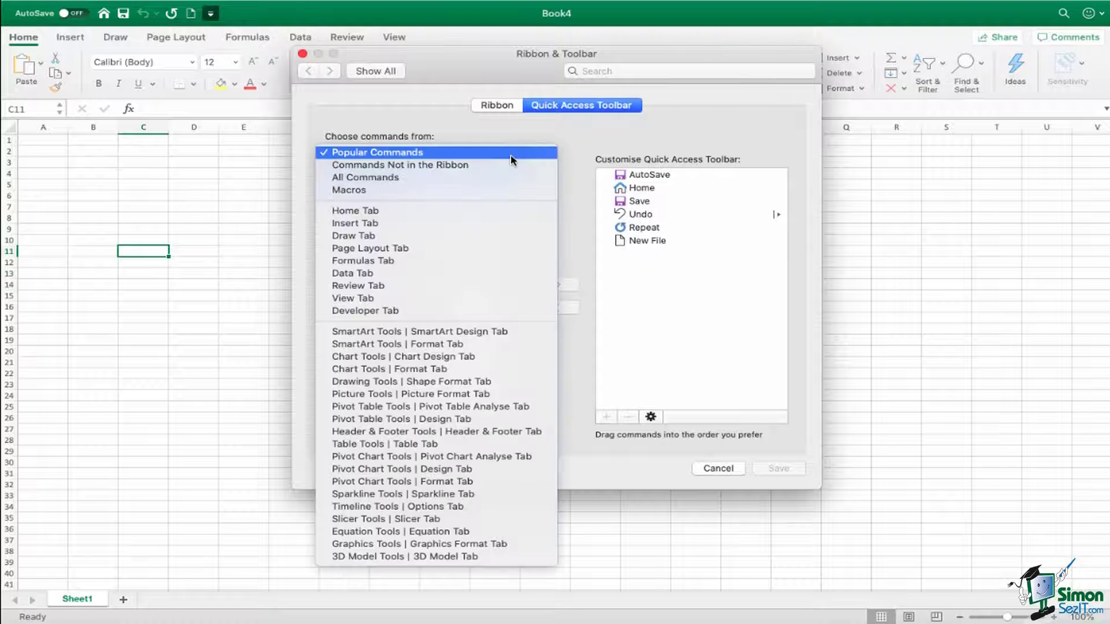
pyautogui.click(398, 179)
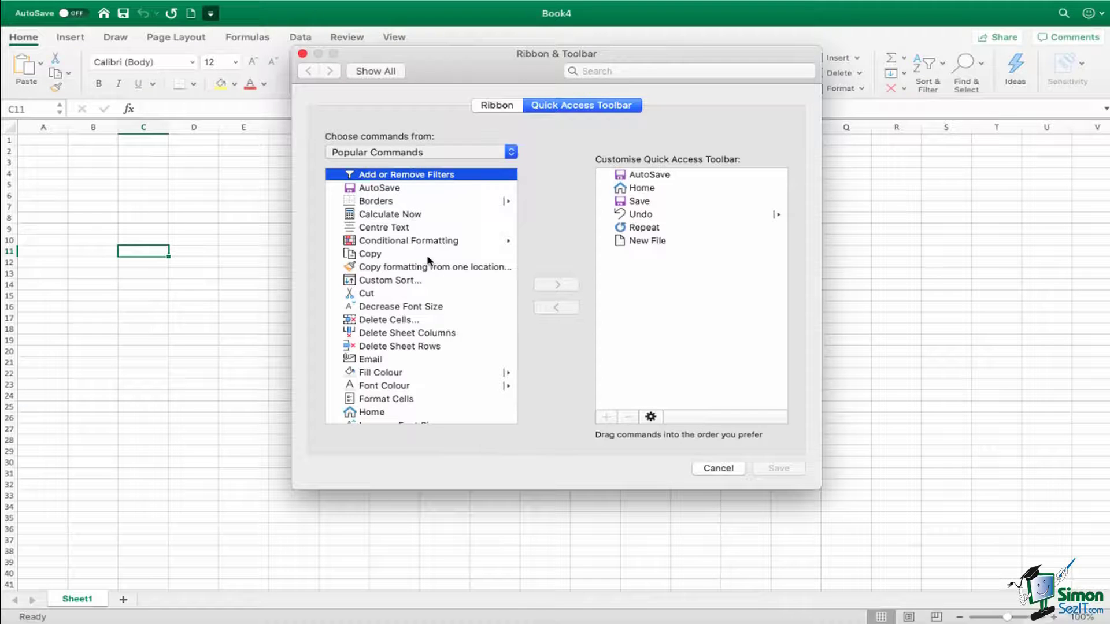
pyautogui.scroll(-10, 429, 261)
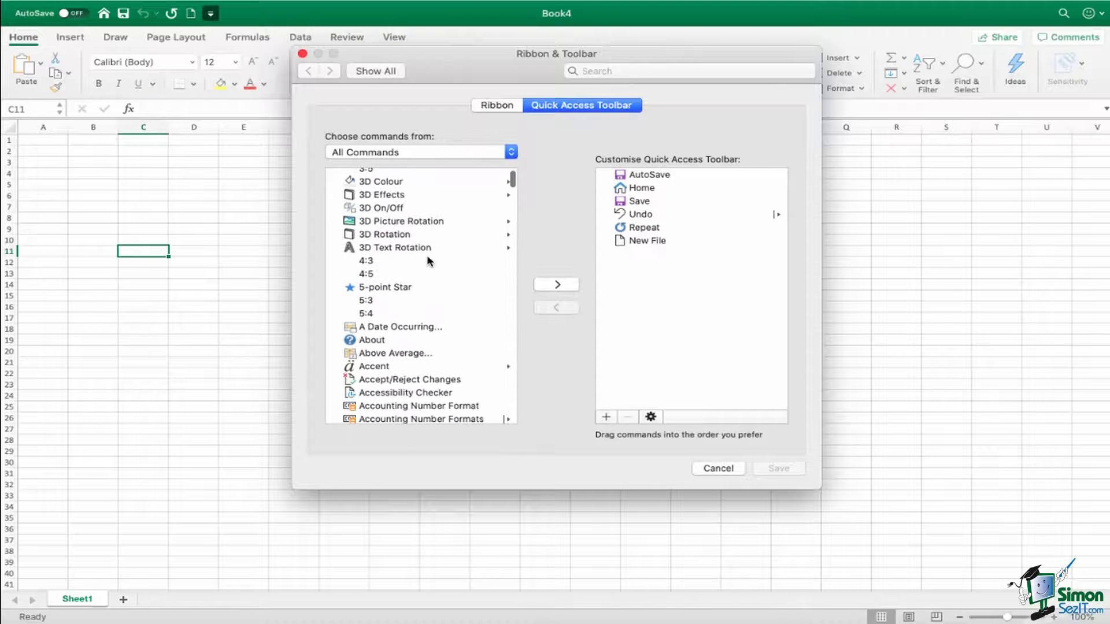
pyautogui.scroll(-10, 429, 262)
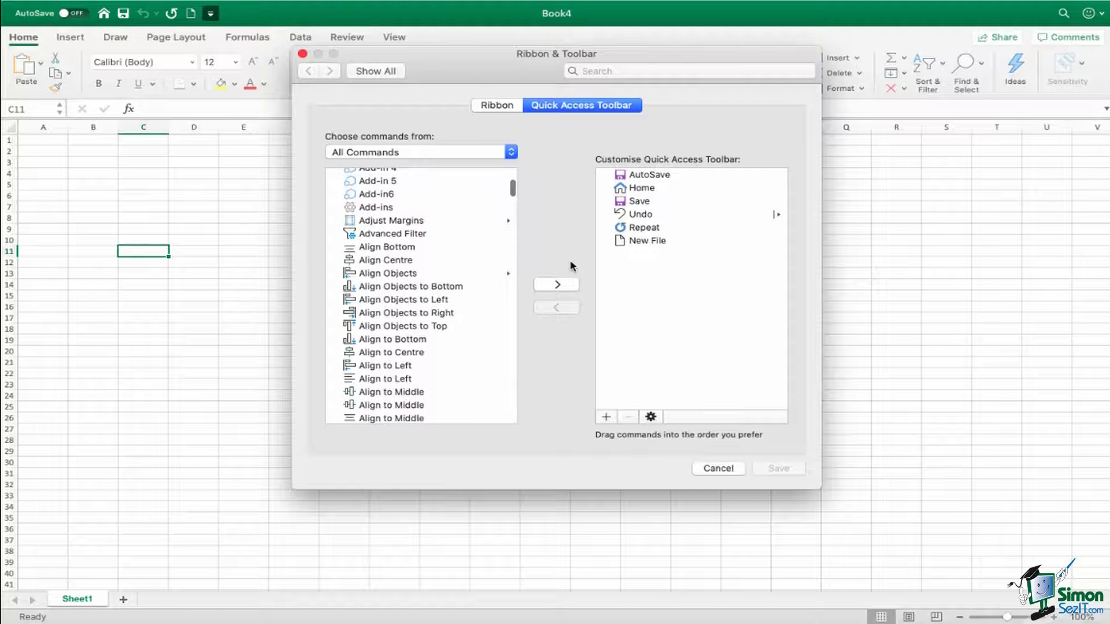
pyautogui.scroll(-2, 440, 265)
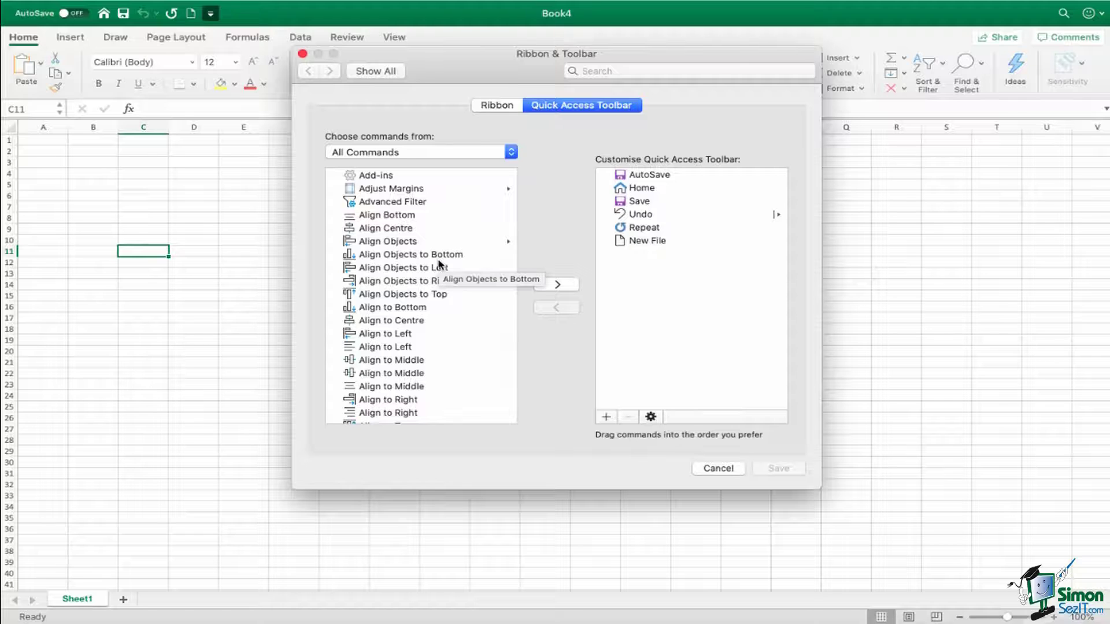
pyautogui.click(382, 231)
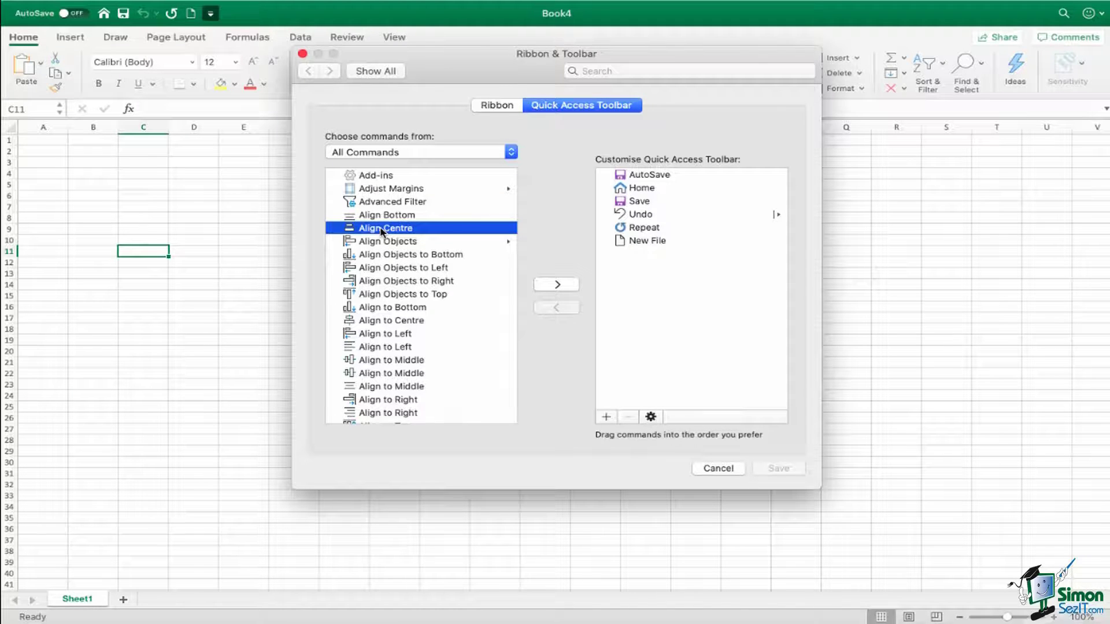
pyautogui.click(556, 285)
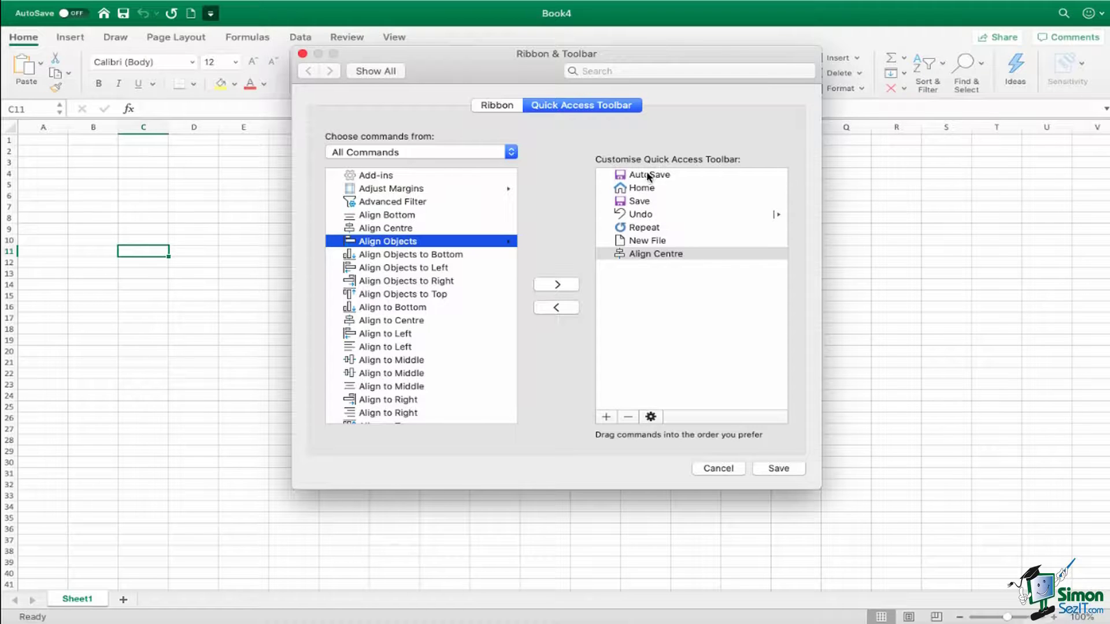
# Step: Remove Align Centre, move New File higher in the order, and save the toolbar
pyautogui.click(628, 417)
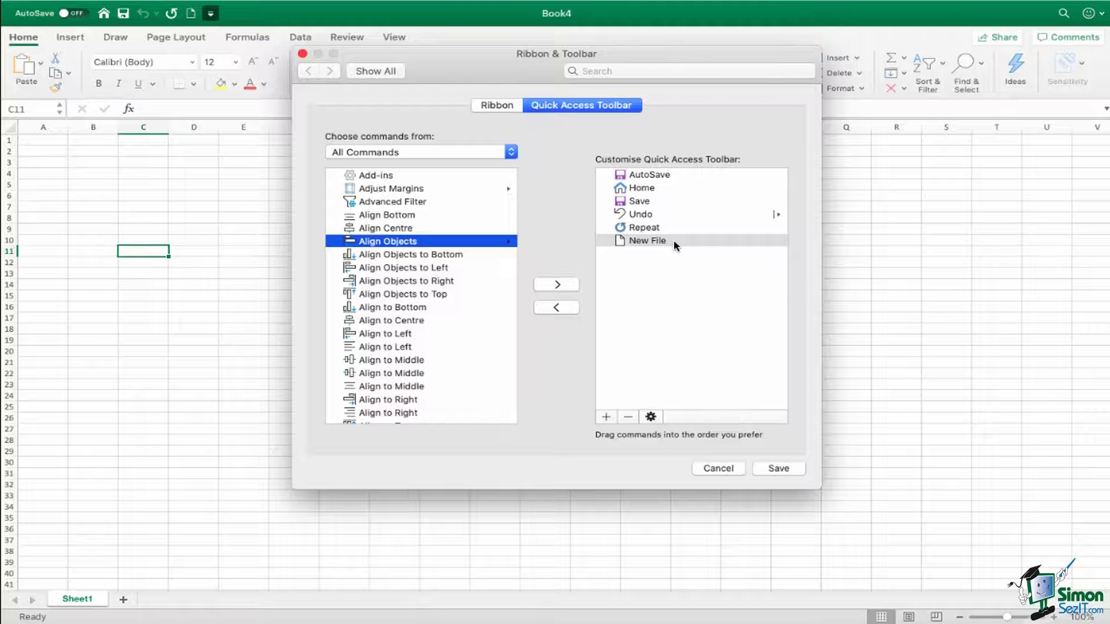
pyautogui.moveTo(676, 245); pyautogui.dragTo(656, 176)
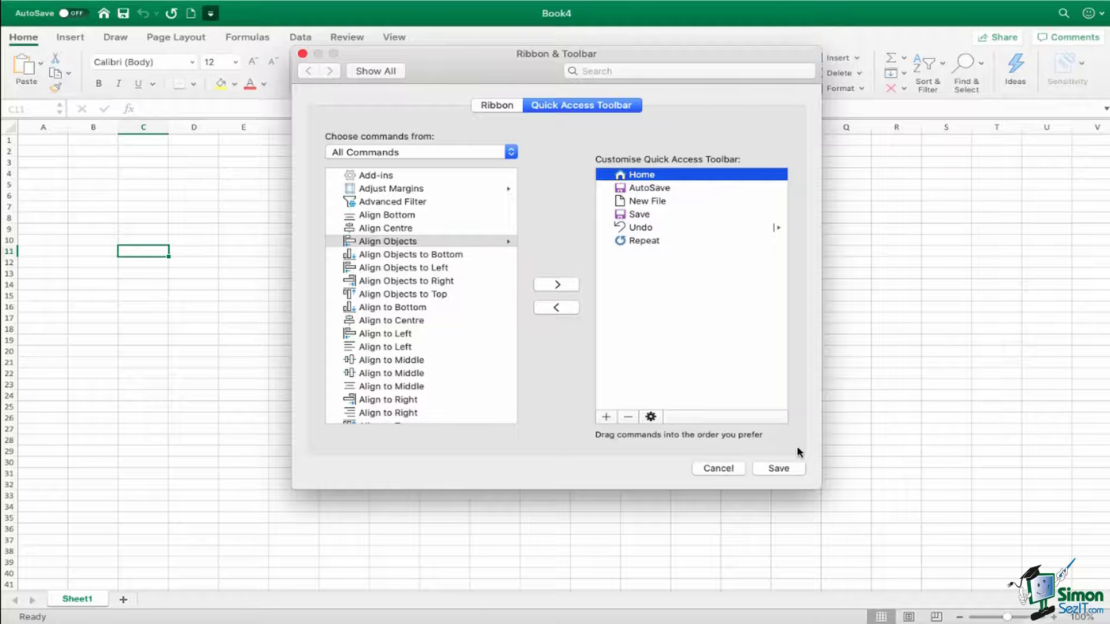
pyautogui.click(778, 470)
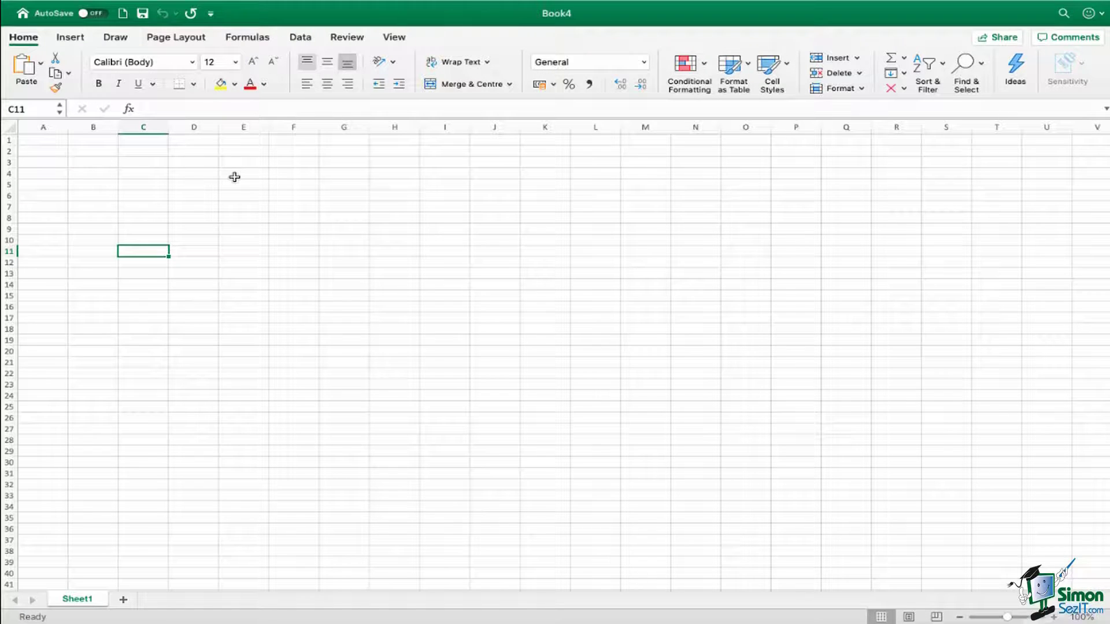
pyautogui.moveTo(332, 1)
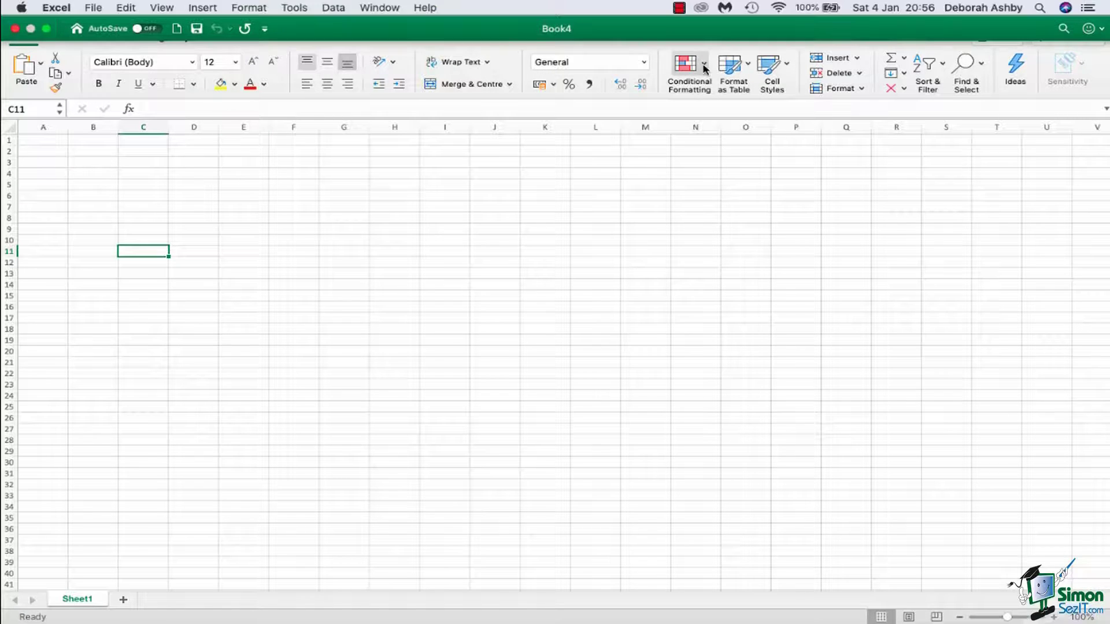
pyautogui.click(1063, 29)
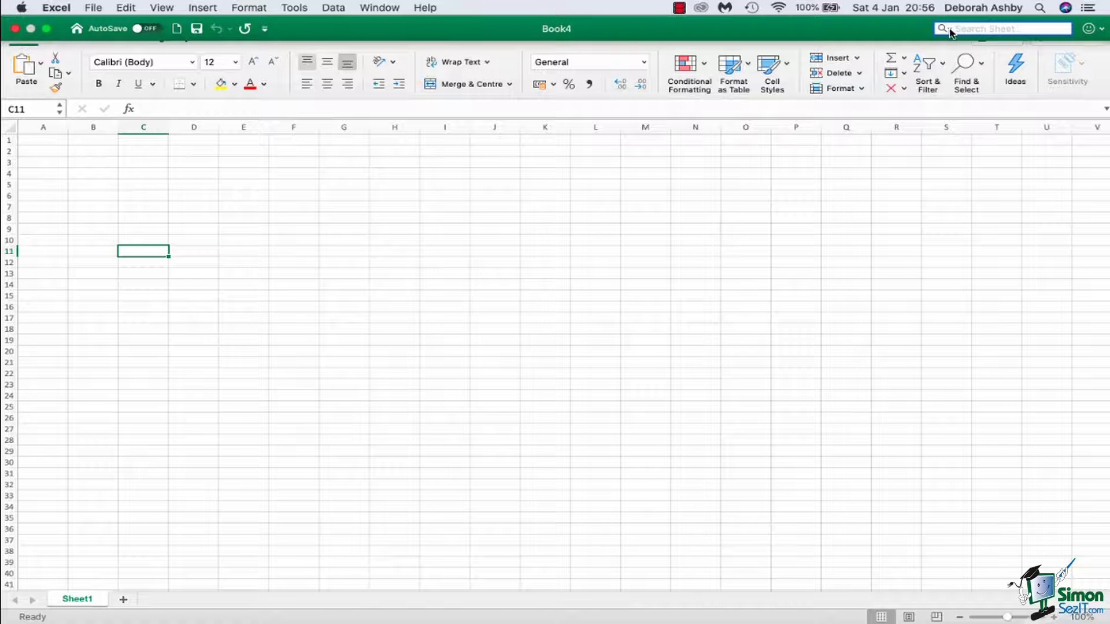
pyautogui.click(951, 31)
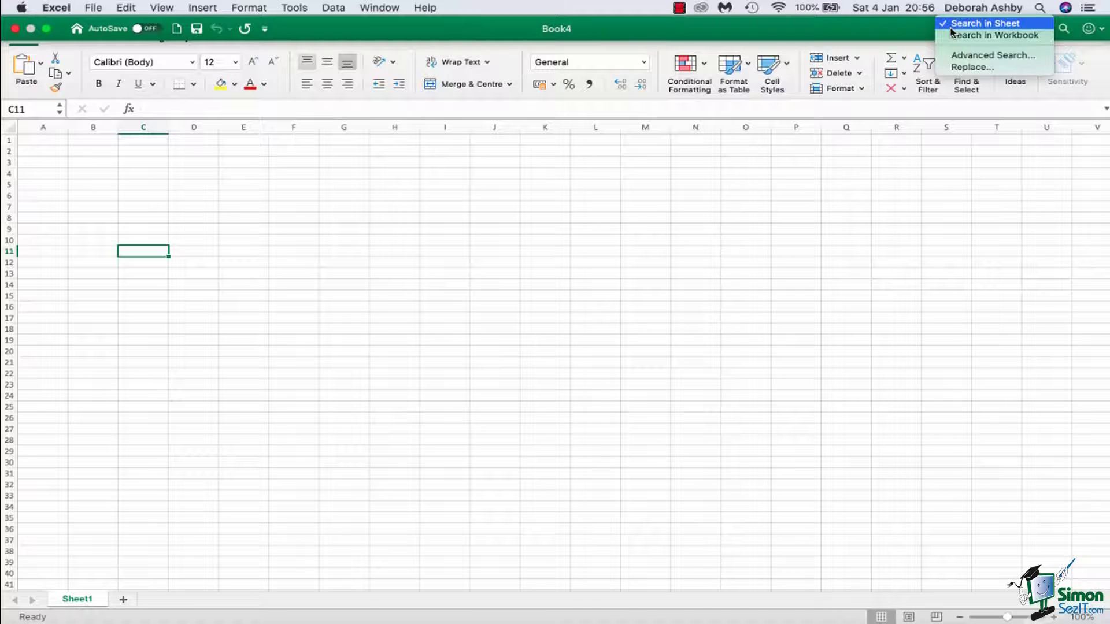
pyautogui.click(1023, 56)
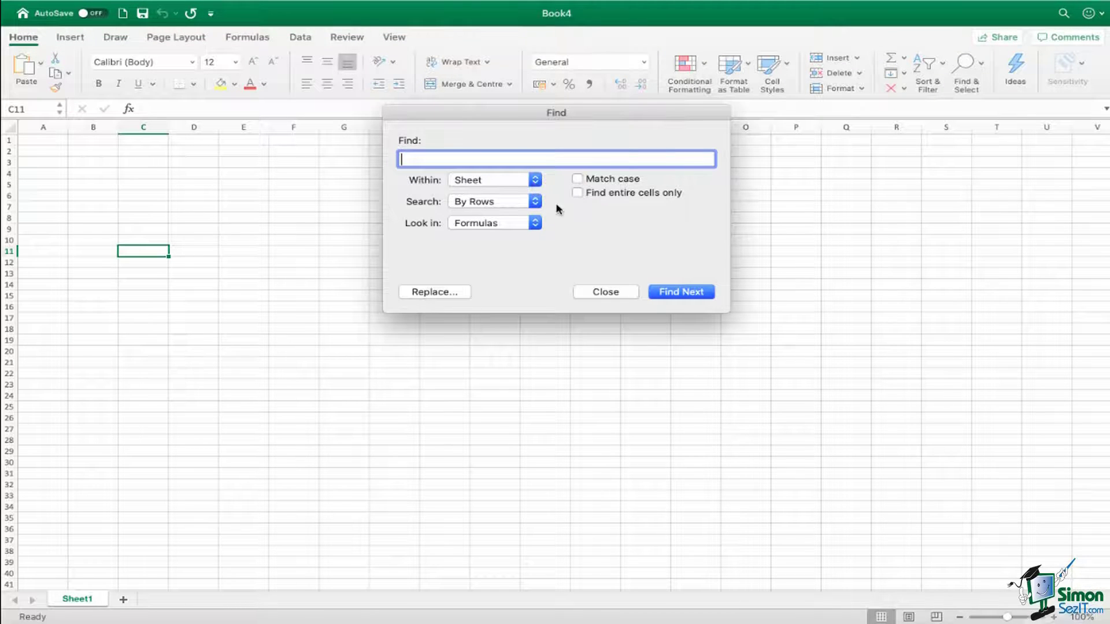
pyautogui.click(605, 292)
pyautogui.click(952, 14)
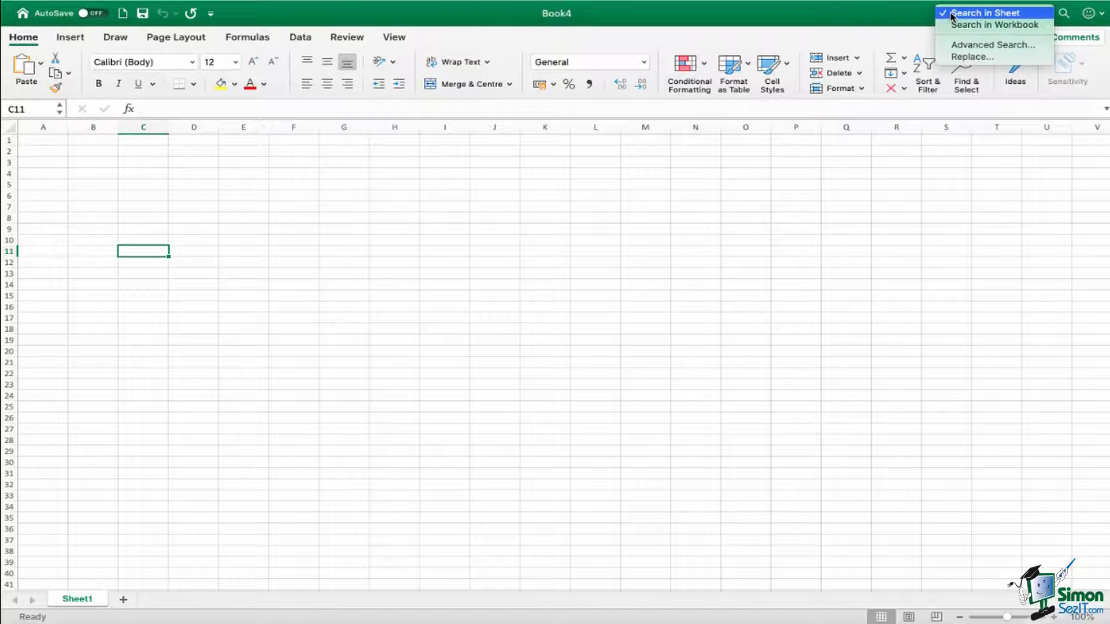
pyautogui.click(972, 56)
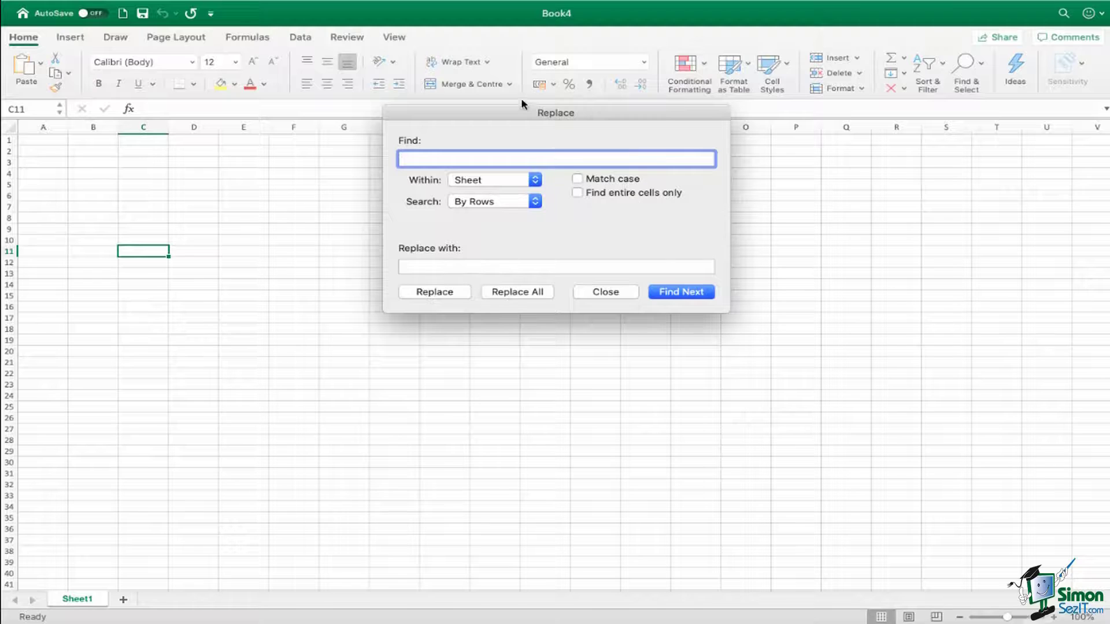
pyautogui.click(605, 293)
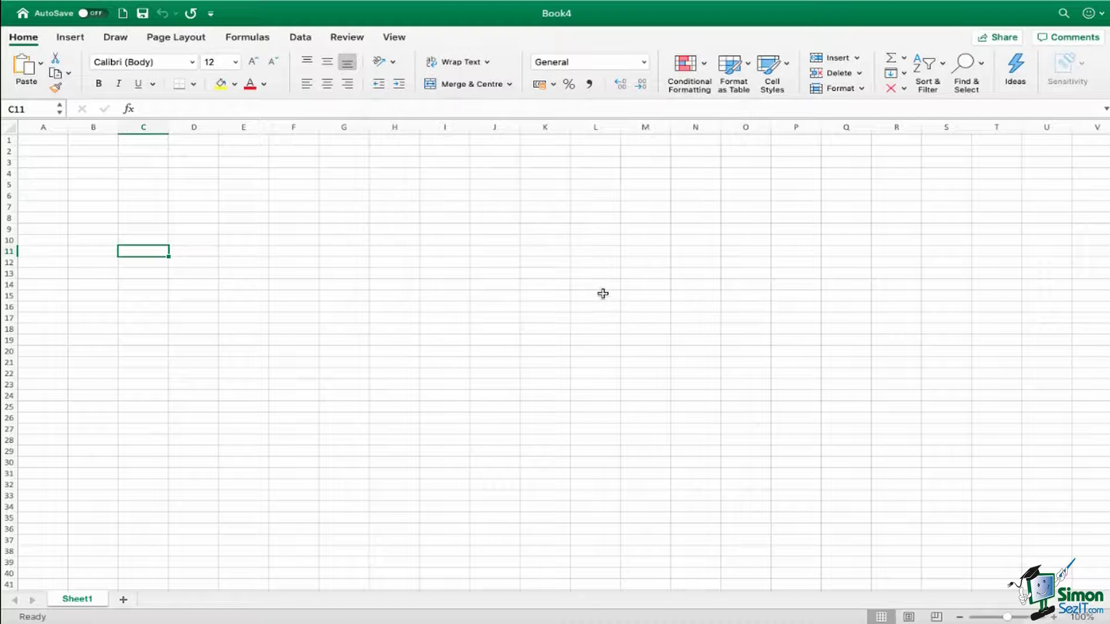
pyautogui.click(1101, 17)
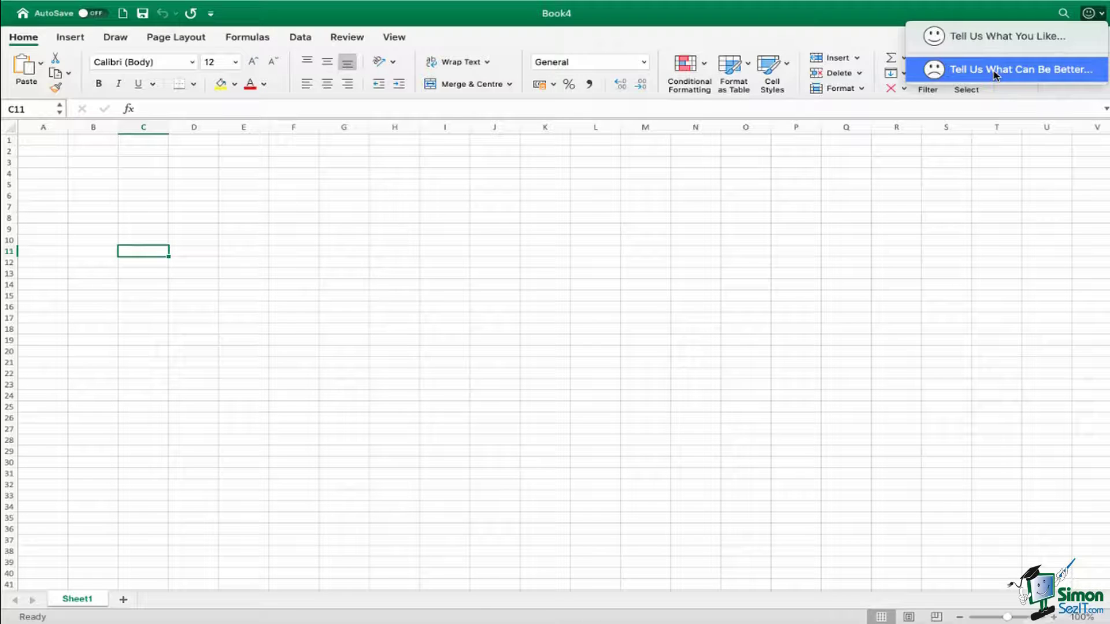
pyautogui.click(338, 163)
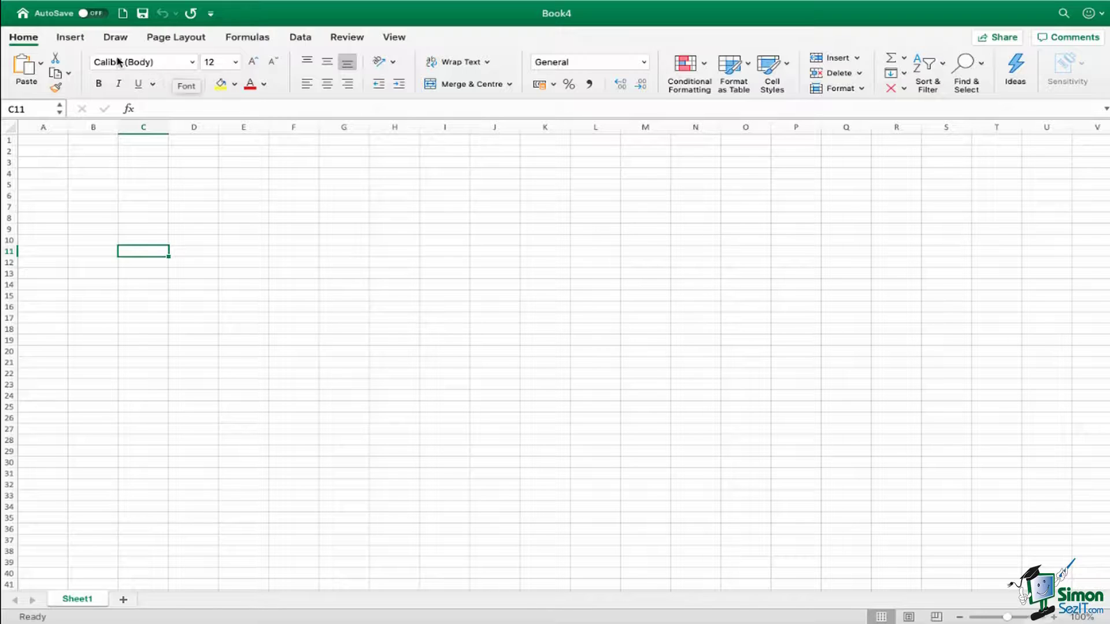
# Step: Tick Group Titles in Excel's View preferences so ribbon groups show their names
pyautogui.moveTo(172, 3)
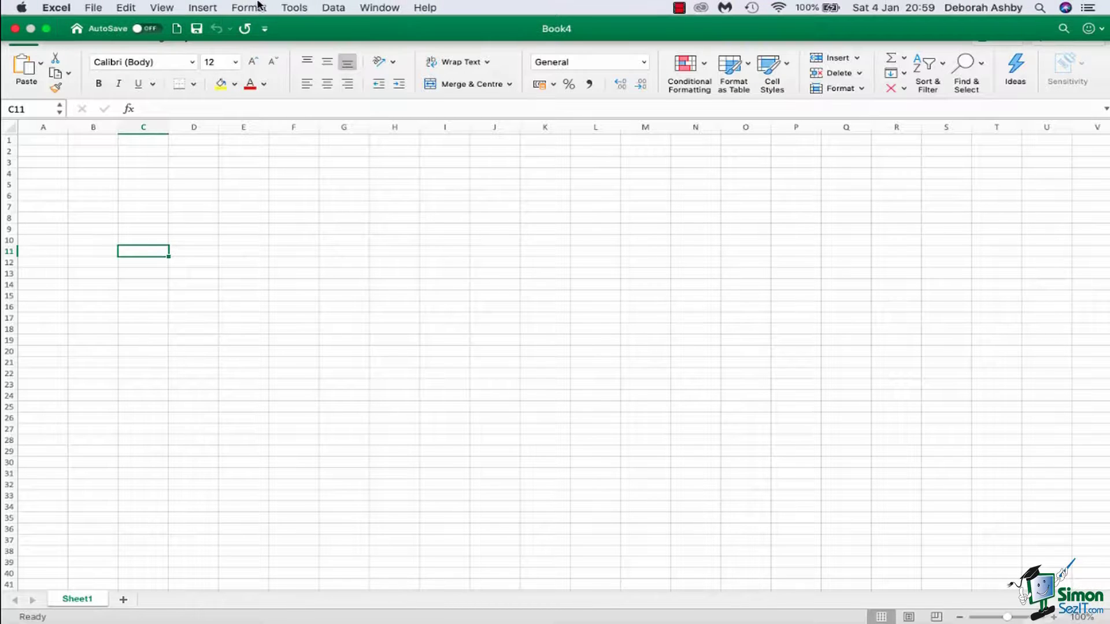
pyautogui.click(60, 8)
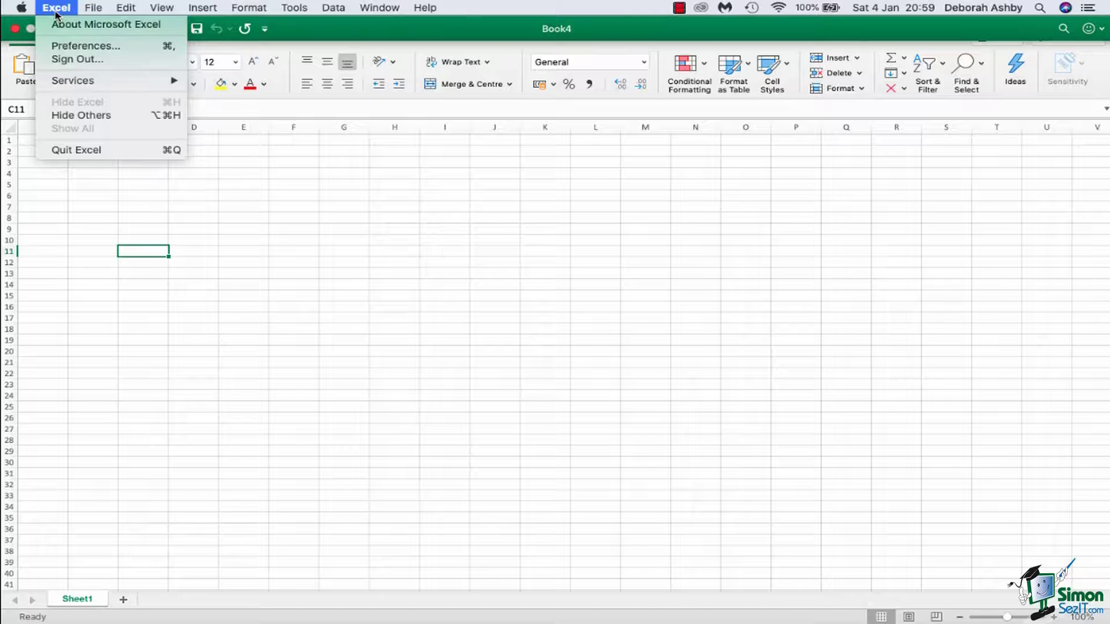
pyautogui.click(64, 46)
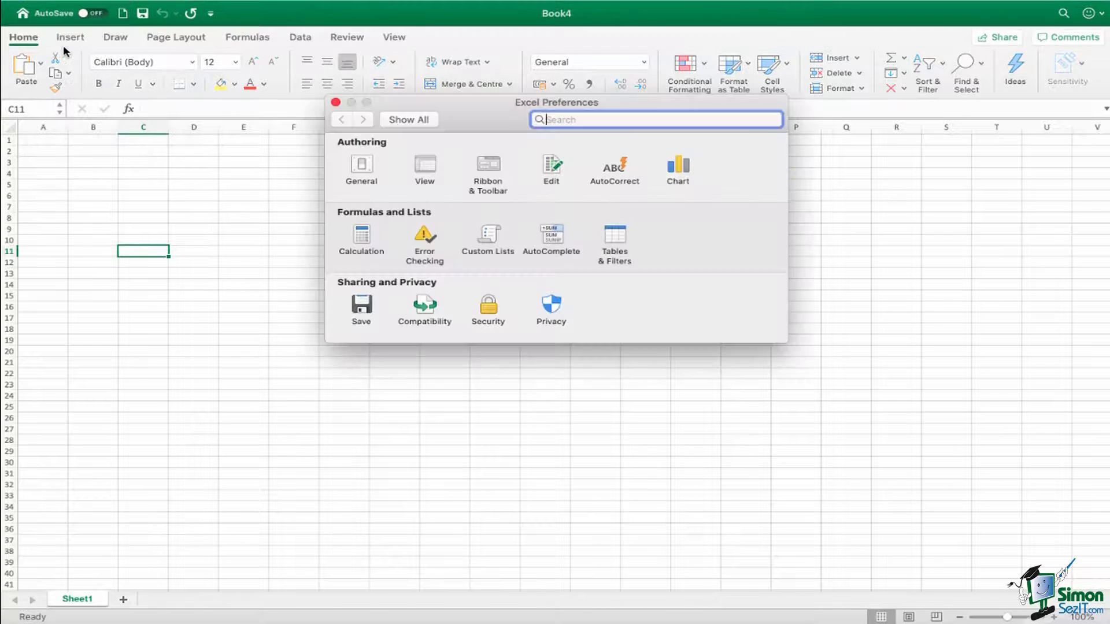
pyautogui.click(420, 168)
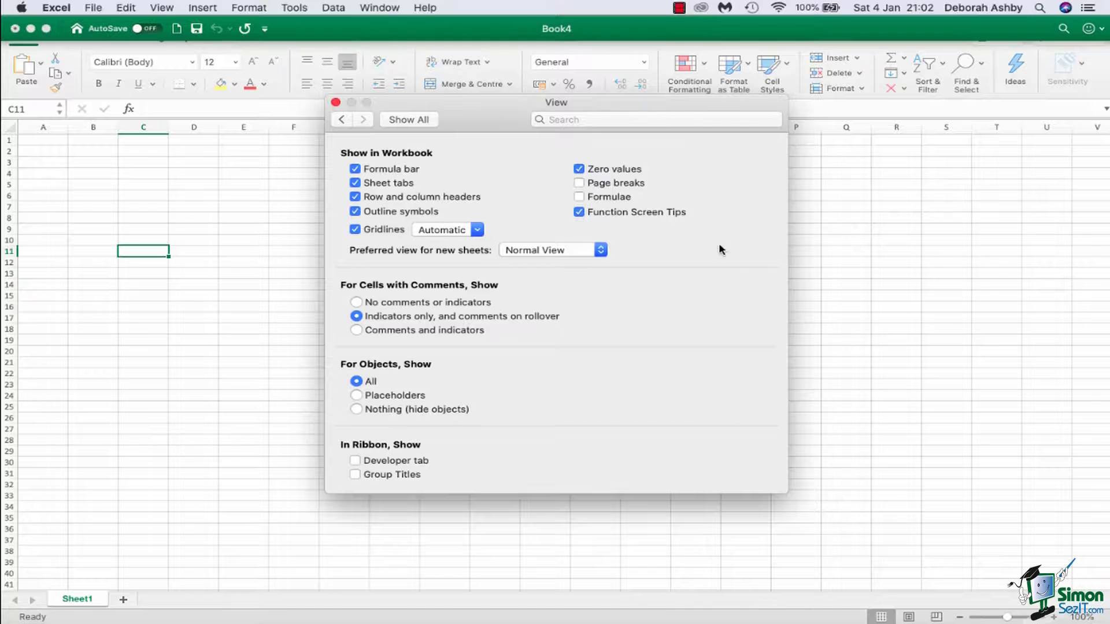
pyautogui.click(355, 474)
pyautogui.click(335, 103)
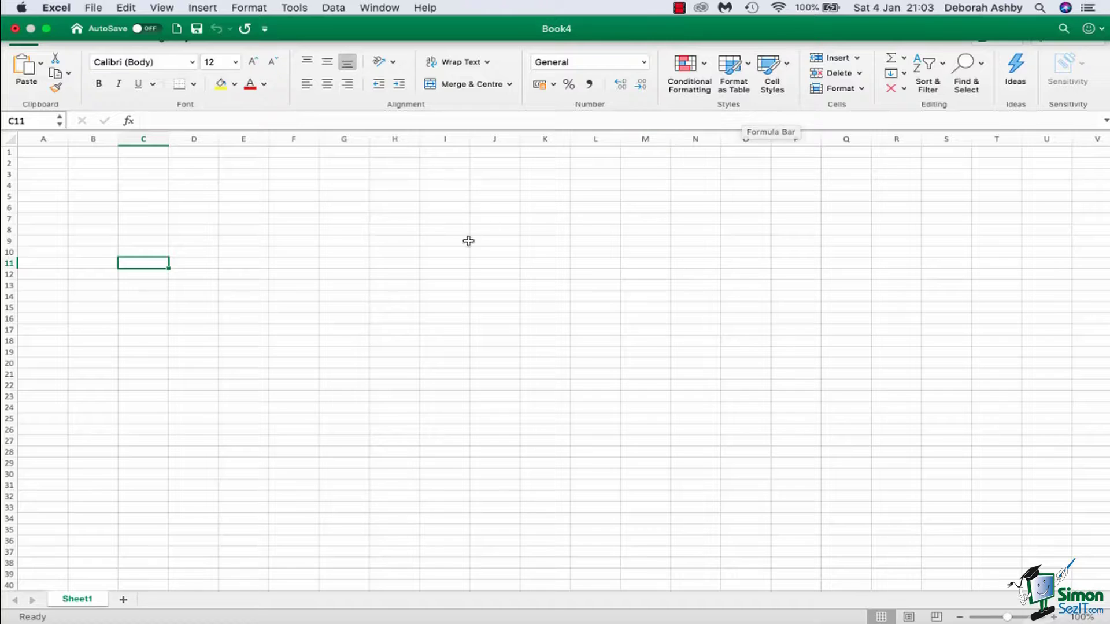
pyautogui.scroll(-1, 468, 240)
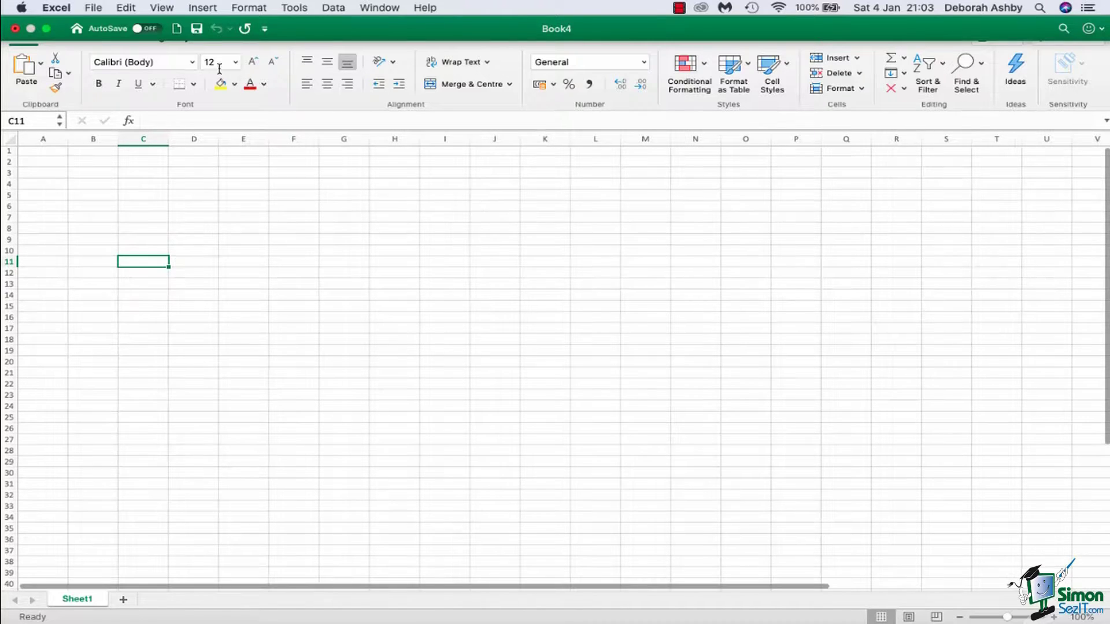
pyautogui.click(58, 13)
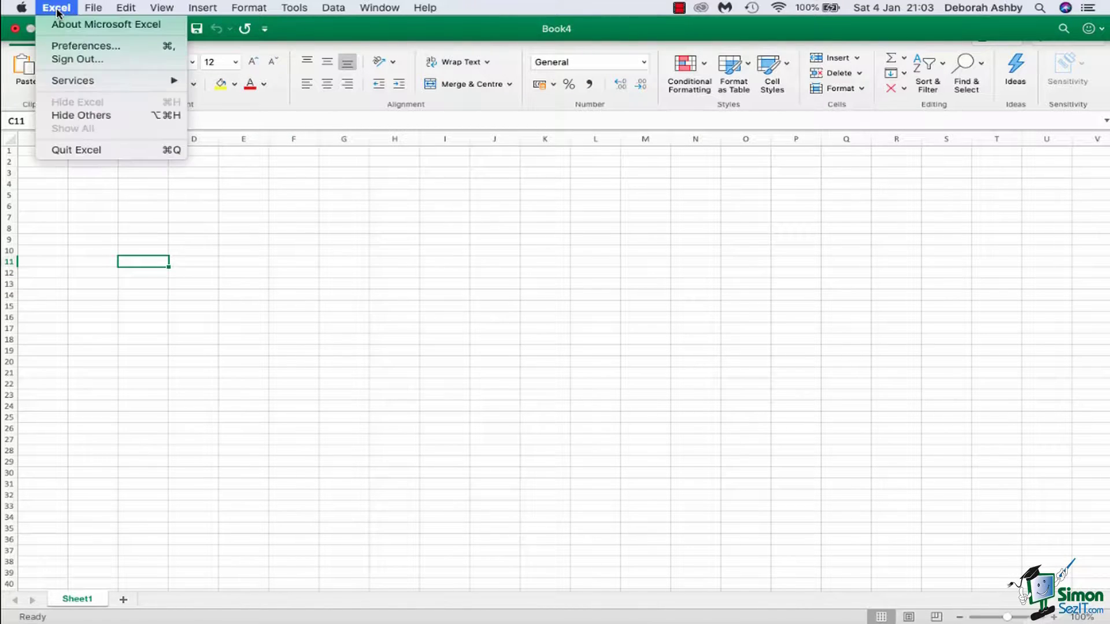
pyautogui.click(61, 47)
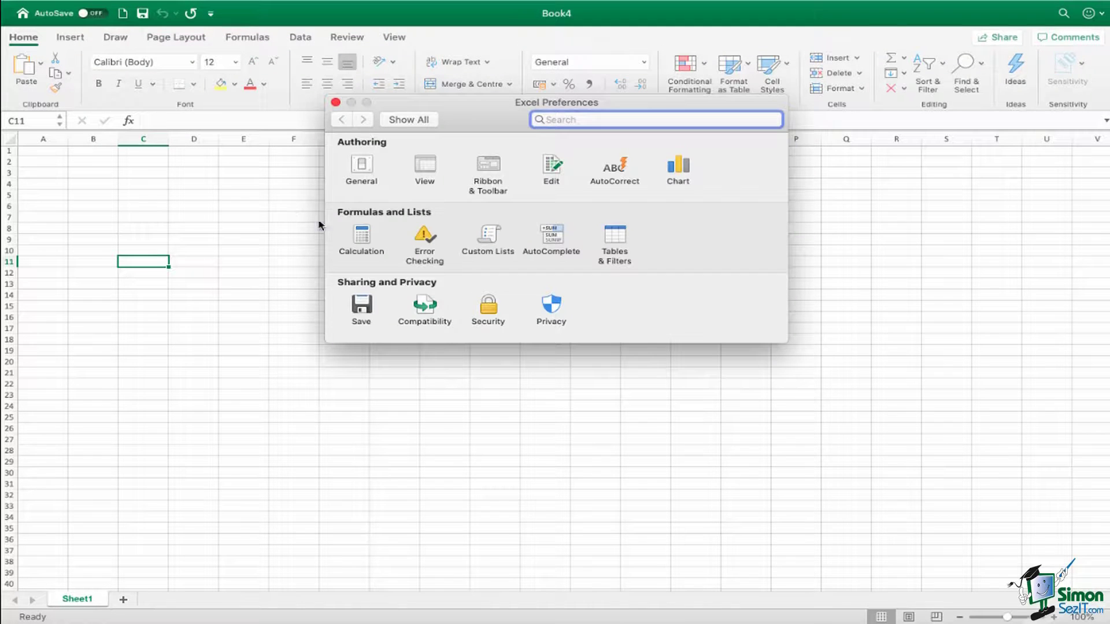
pyautogui.click(423, 169)
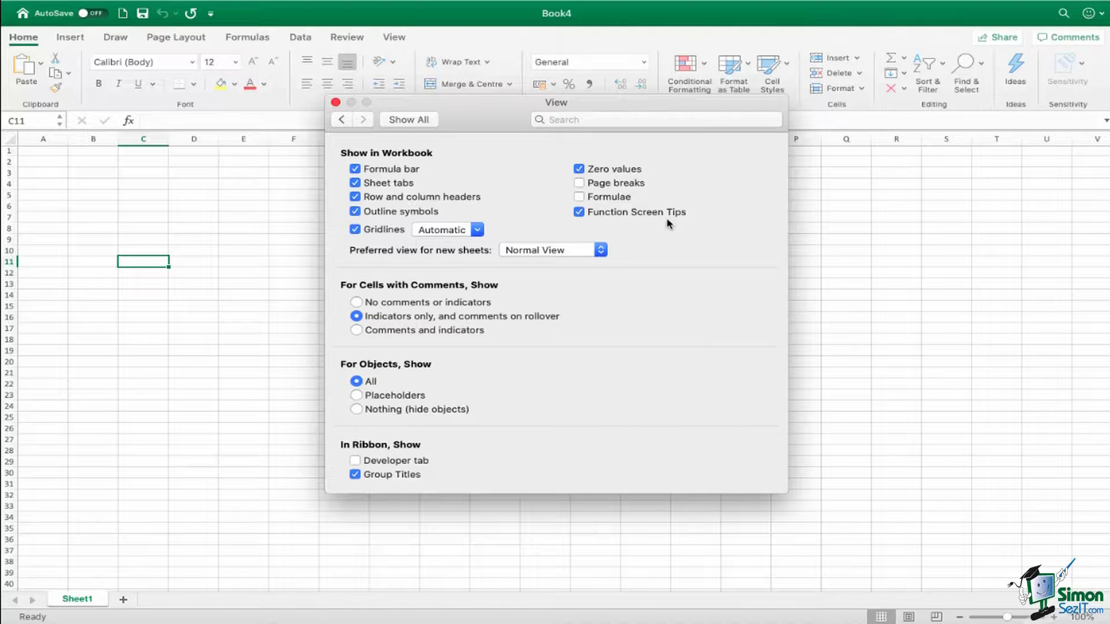
pyautogui.click(335, 102)
pyautogui.click(278, 199)
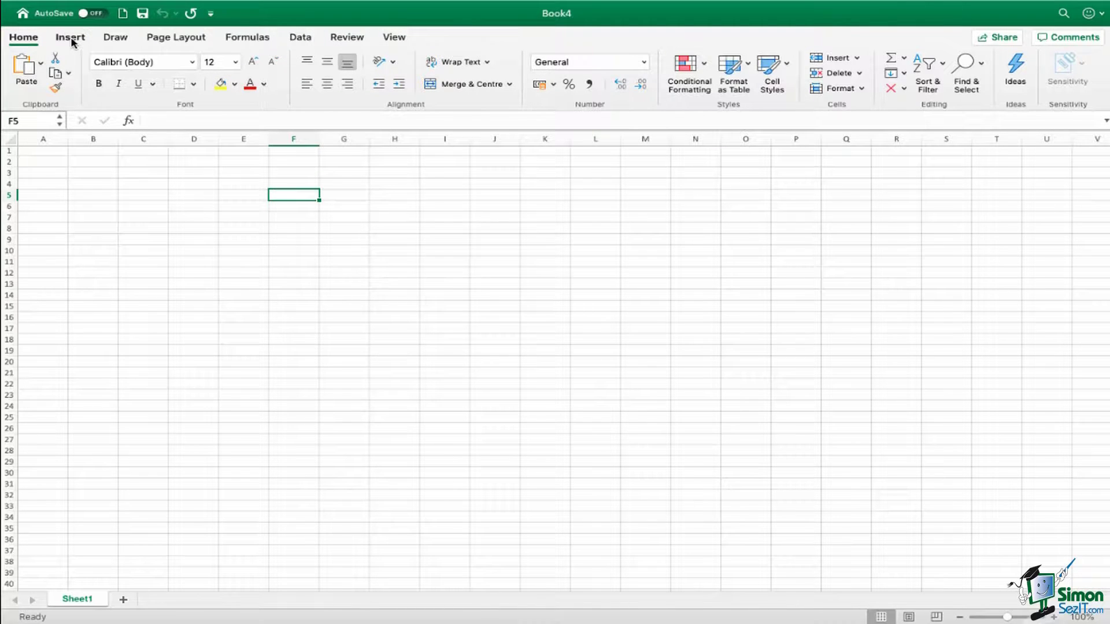
pyautogui.click(72, 38)
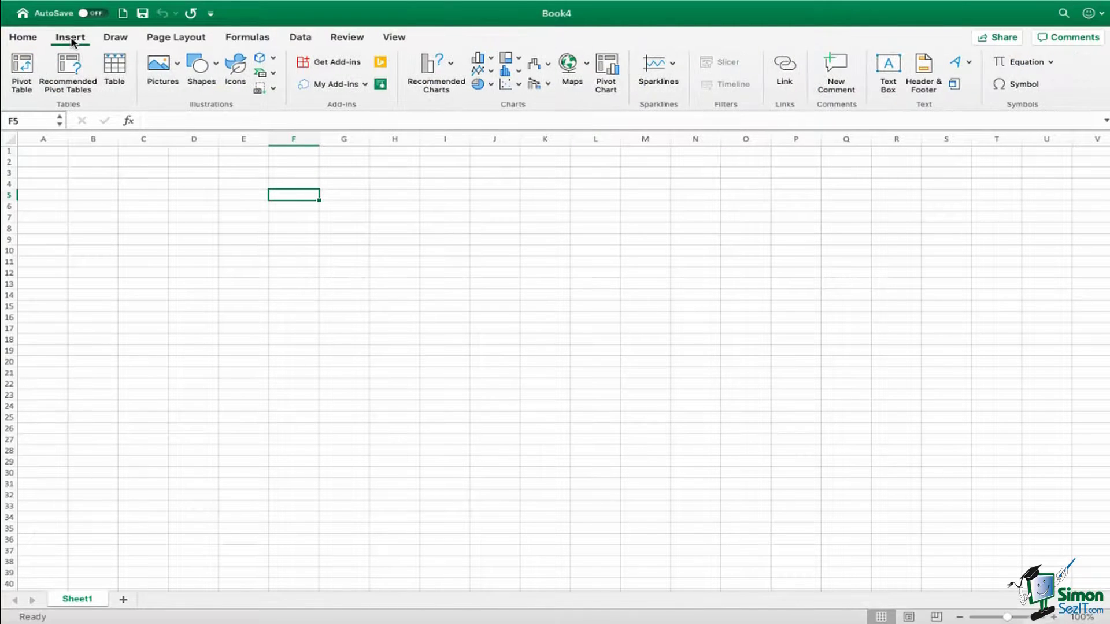
pyautogui.click(121, 39)
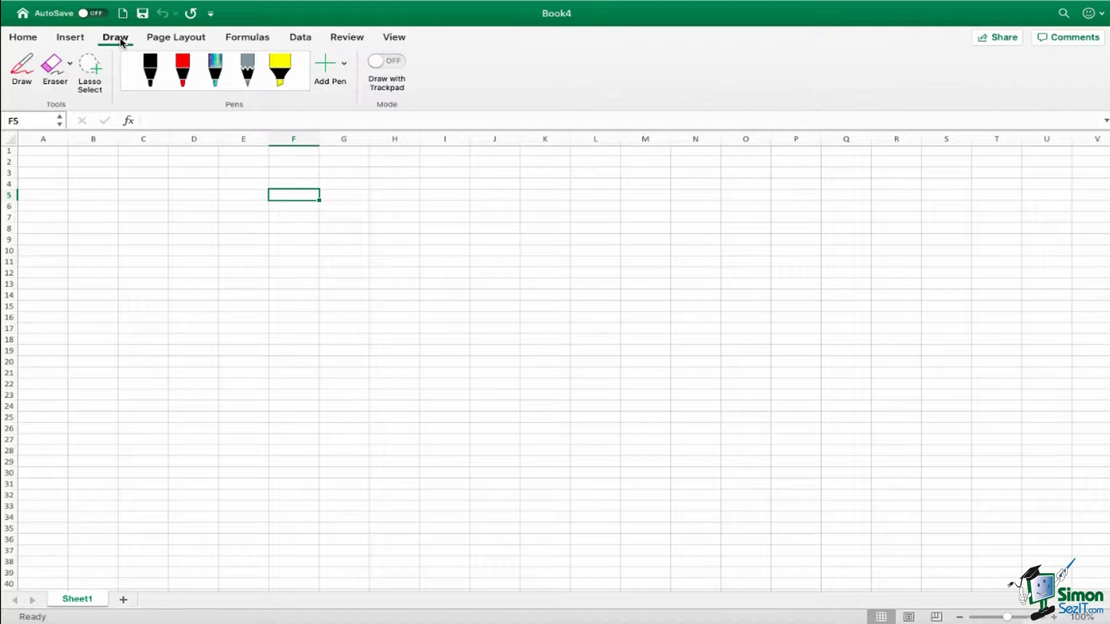
pyautogui.click(169, 42)
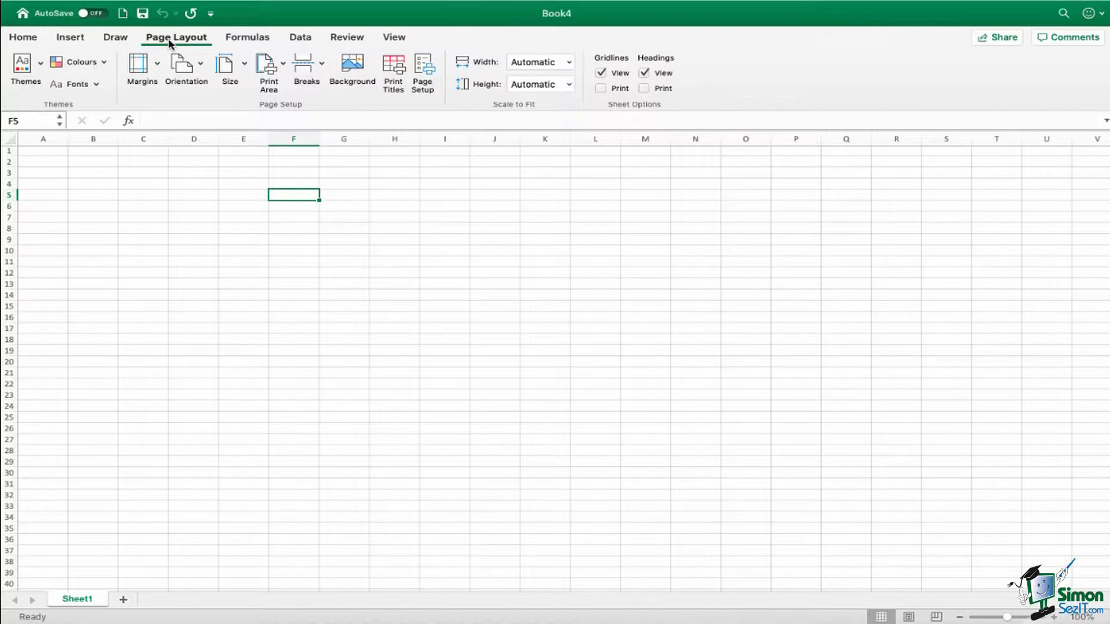
pyautogui.click(241, 42)
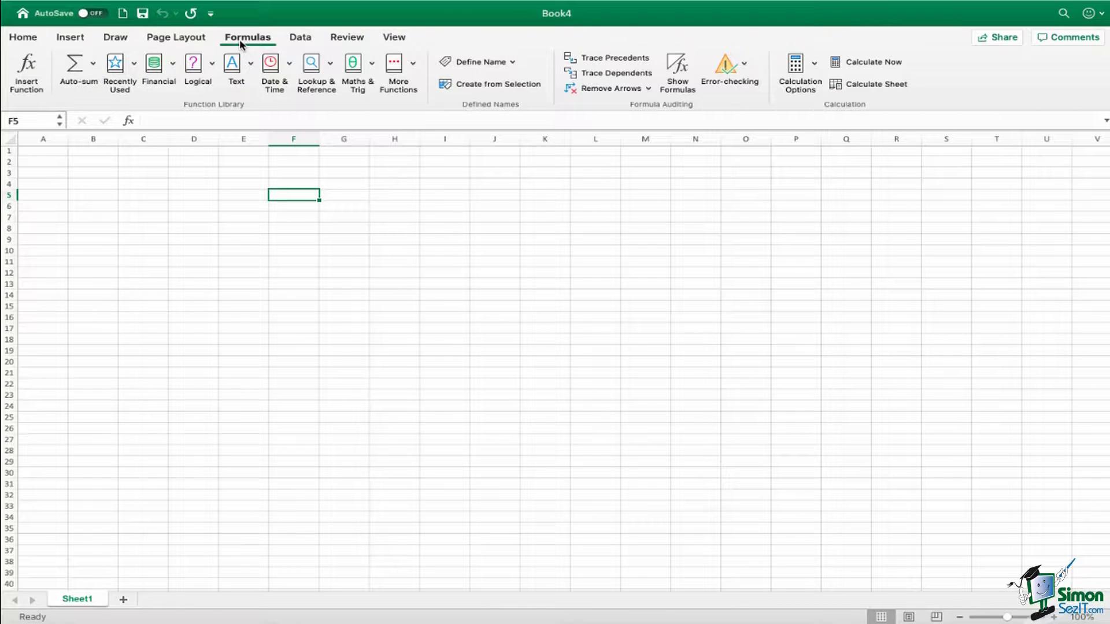
pyautogui.click(21, 42)
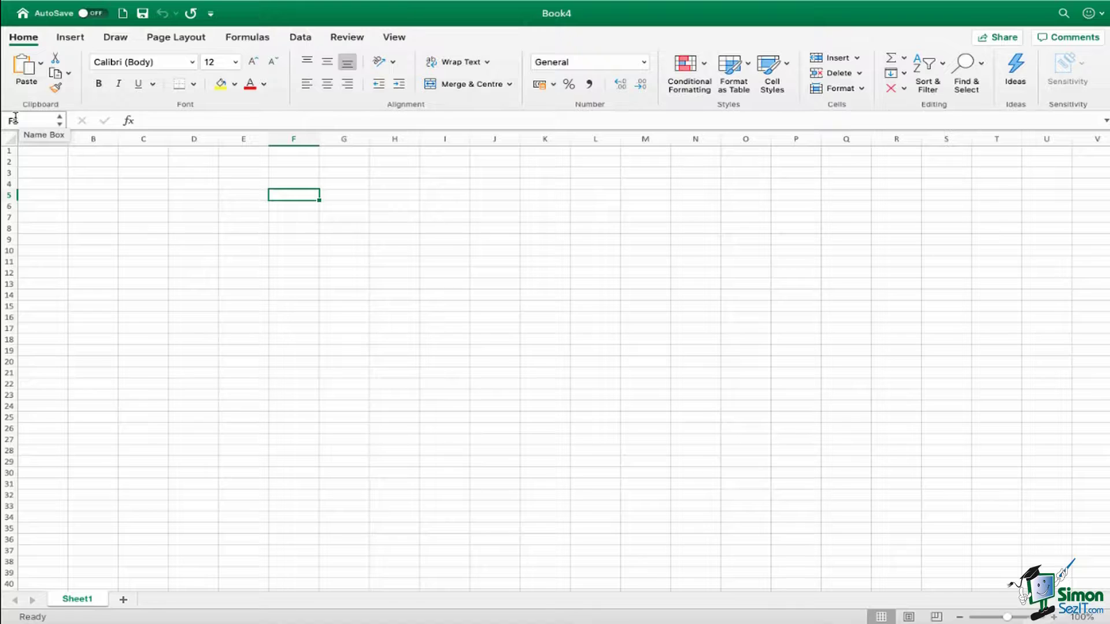
pyautogui.click(153, 121)
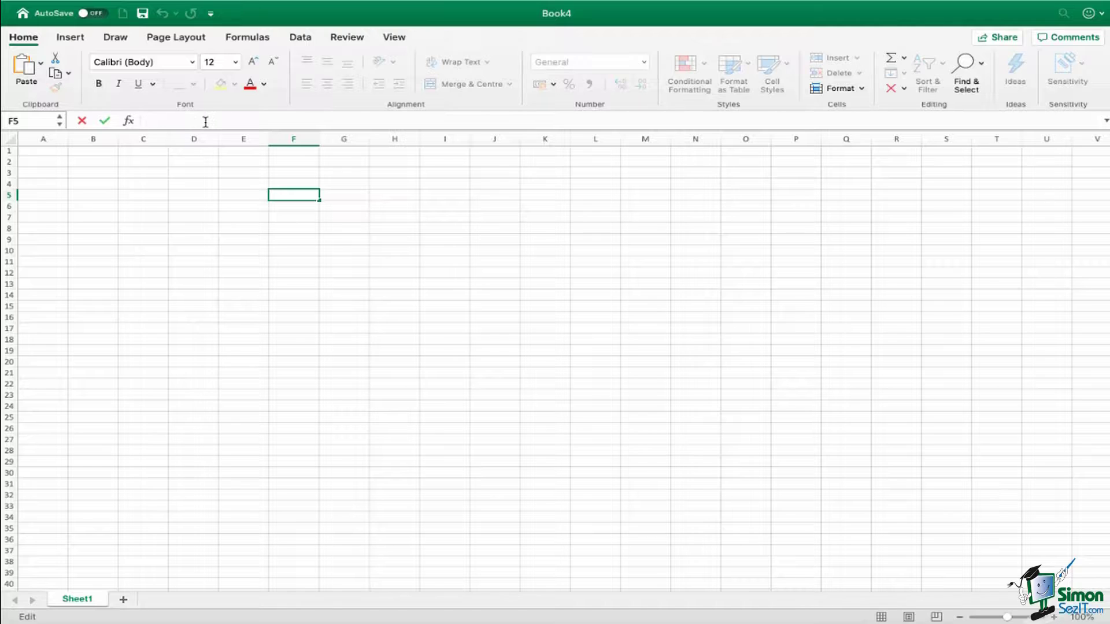
pyautogui.click(171, 229)
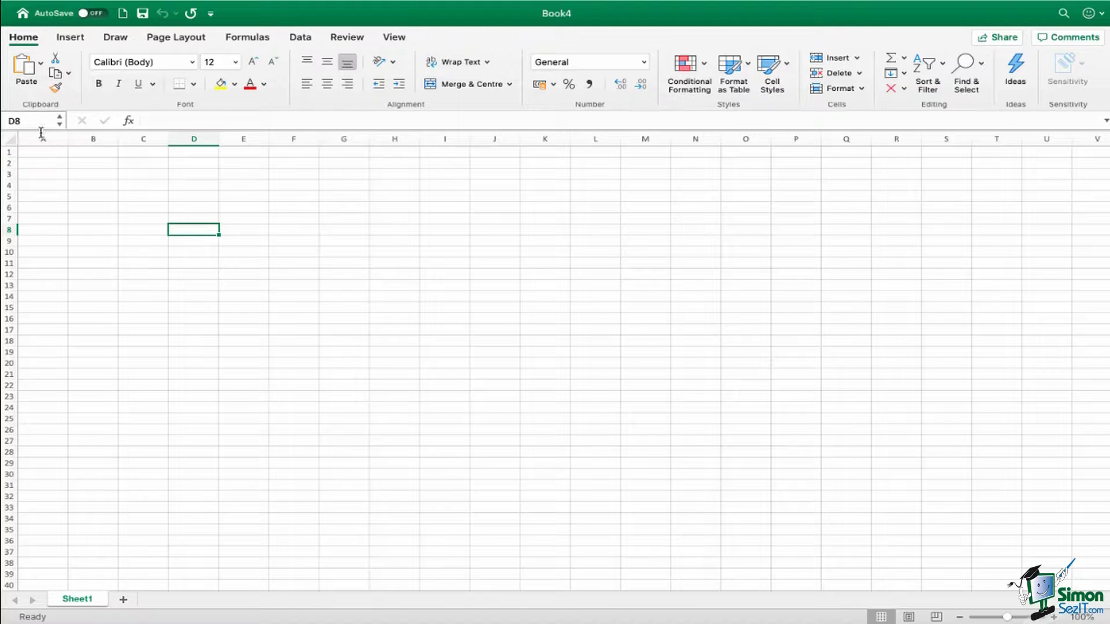
pyautogui.click(244, 210)
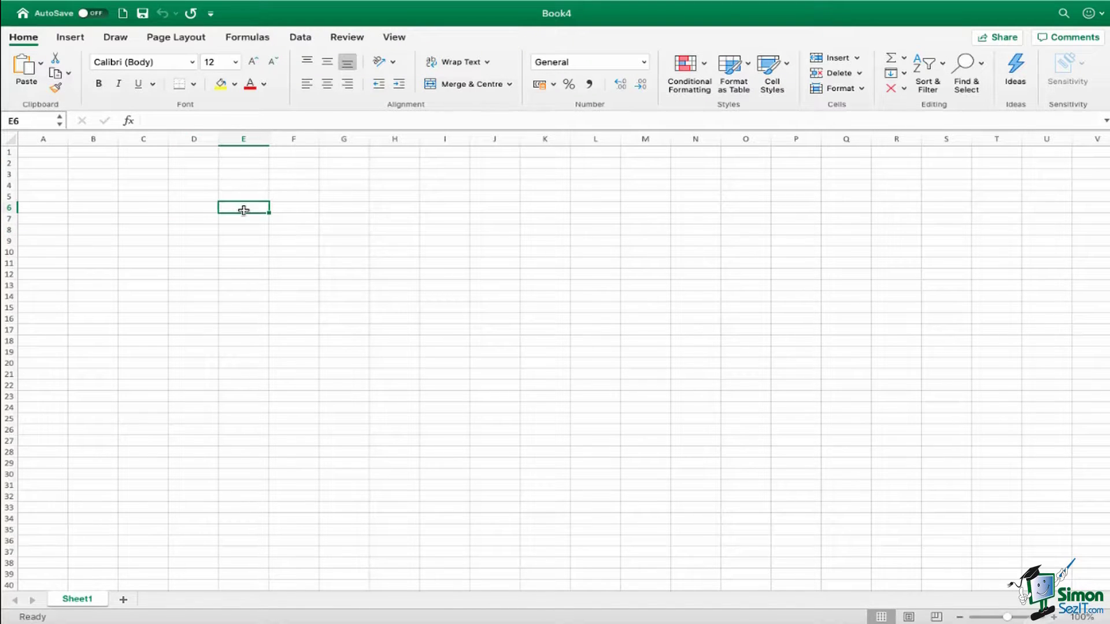
pyautogui.click(291, 185)
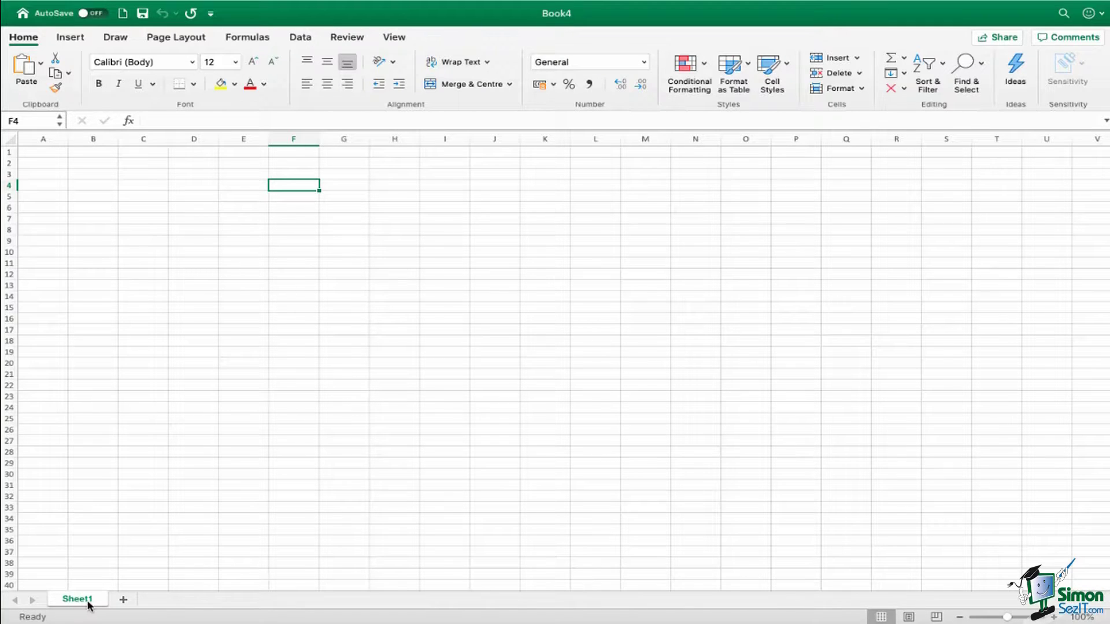
# Step: Add worksheets Sheet2, Sheet3 and Sheet4, then return to Sheet1
pyautogui.click(124, 600)
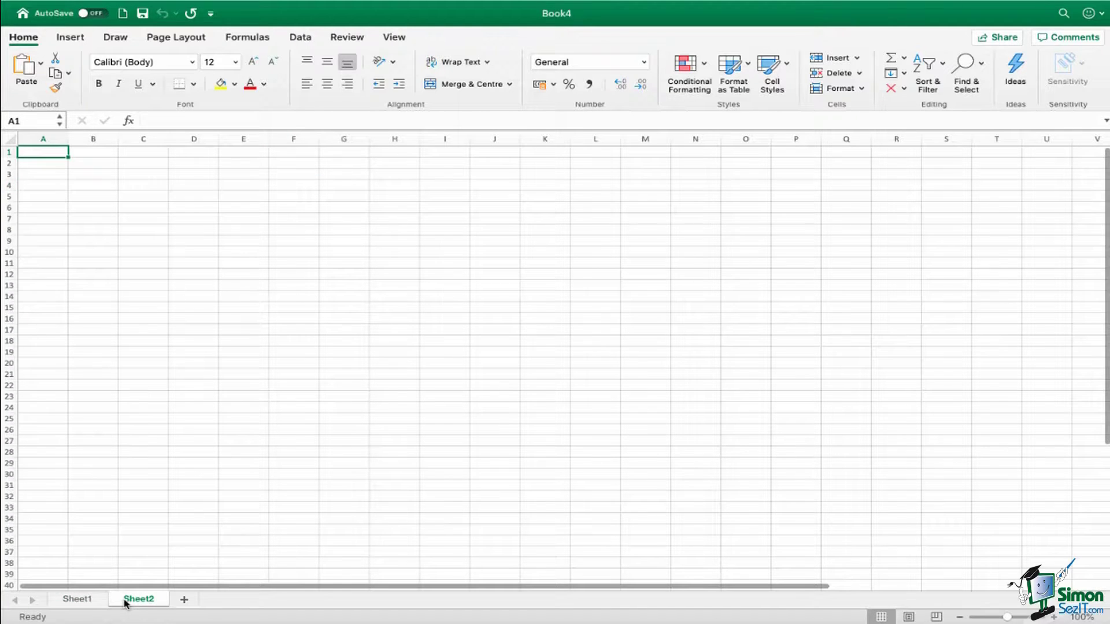
pyautogui.click(184, 601)
pyautogui.click(245, 600)
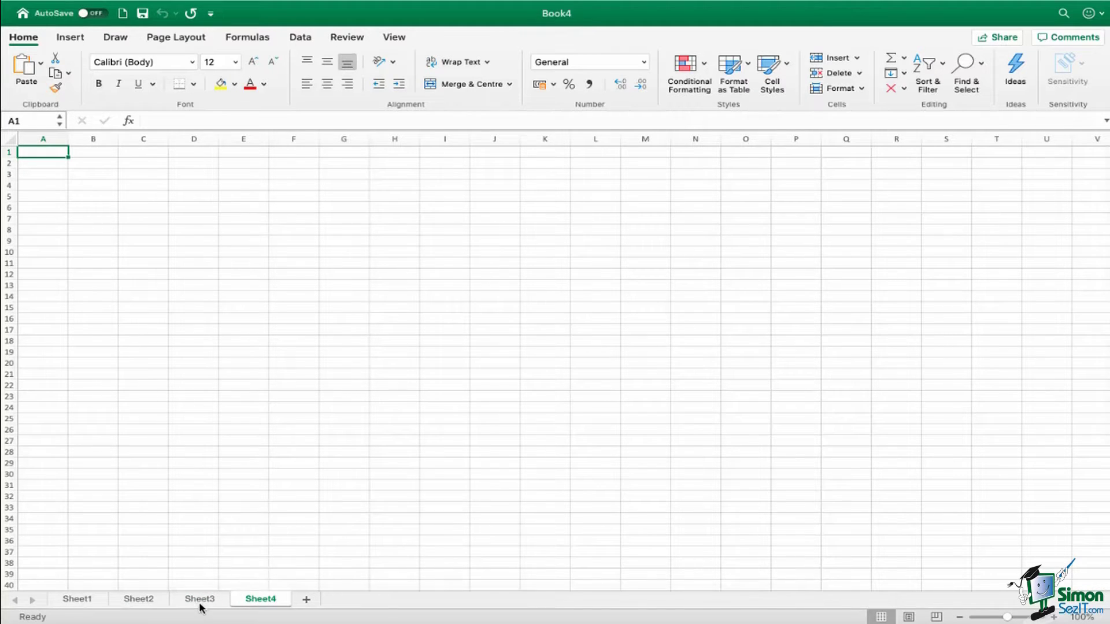
pyautogui.click(78, 601)
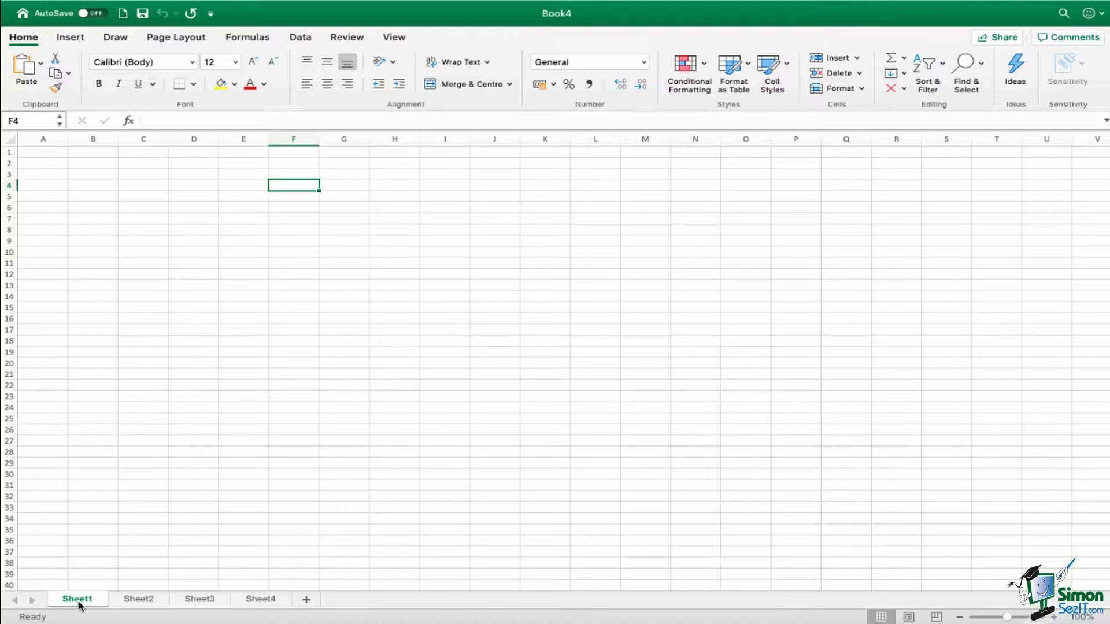
# Step: Rename the Sheet1 tab to 'Summary' via its right-click menu
pyautogui.rightClick(80, 605)
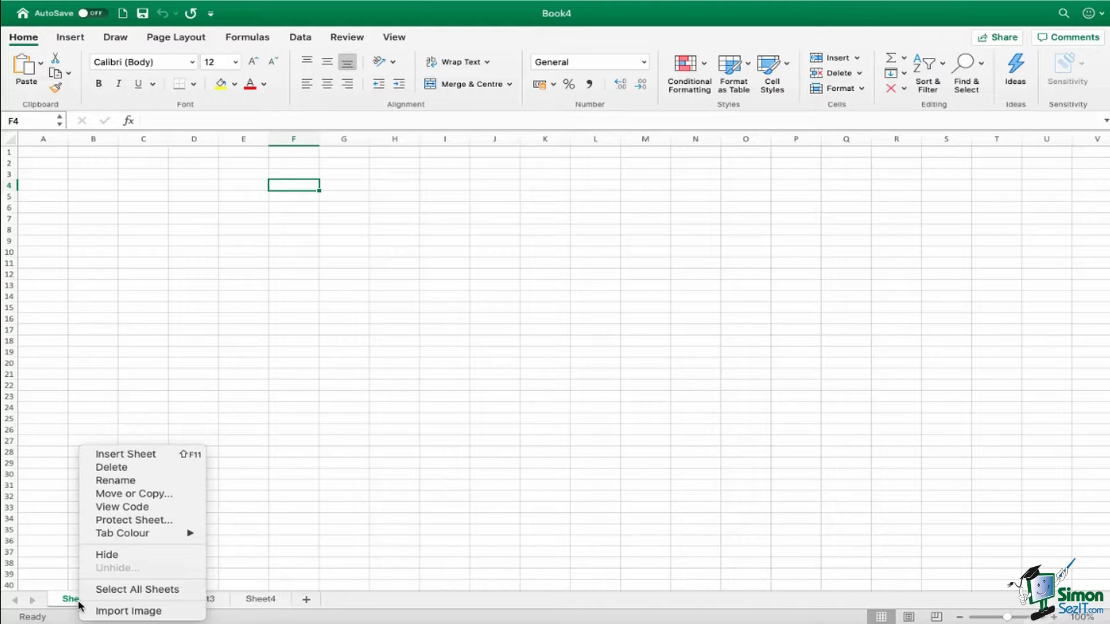
pyautogui.click(146, 484)
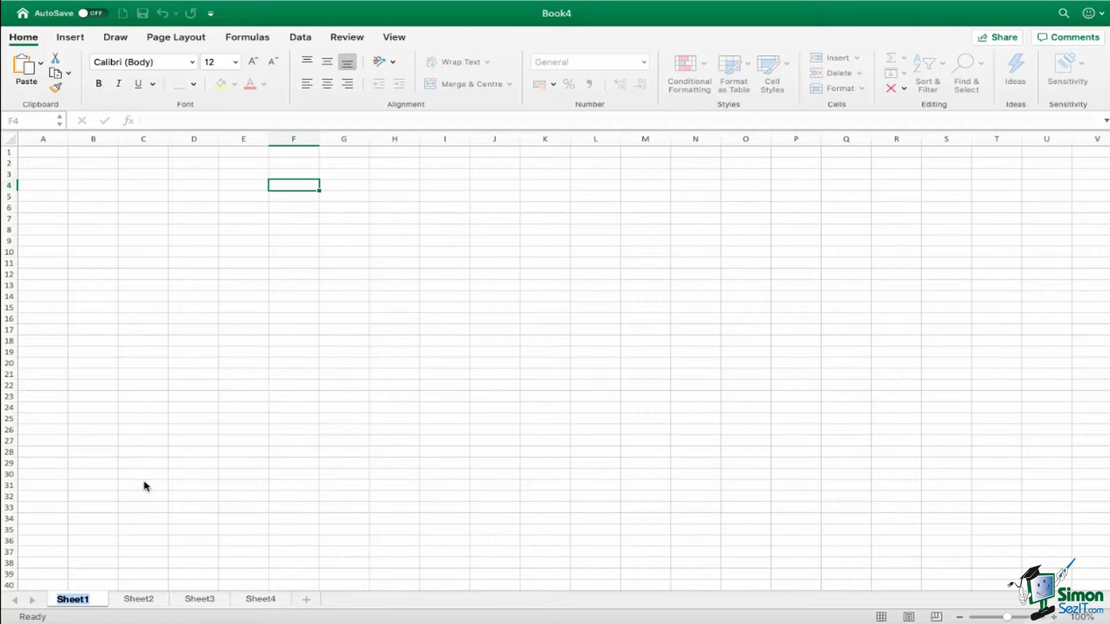
pyautogui.write('Summary')
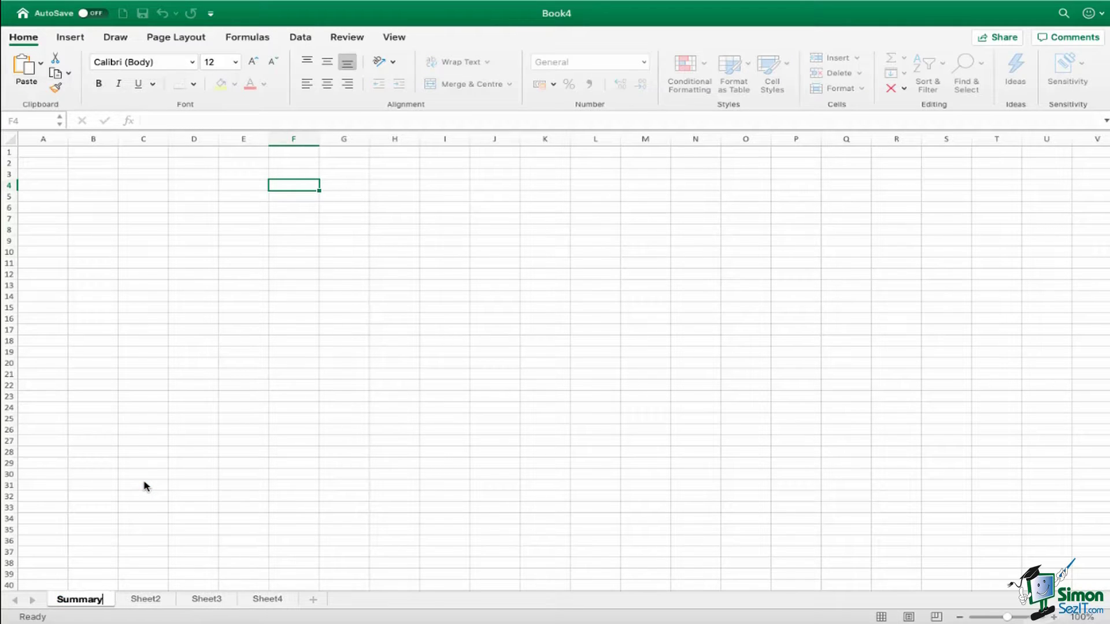
pyautogui.press('Return')
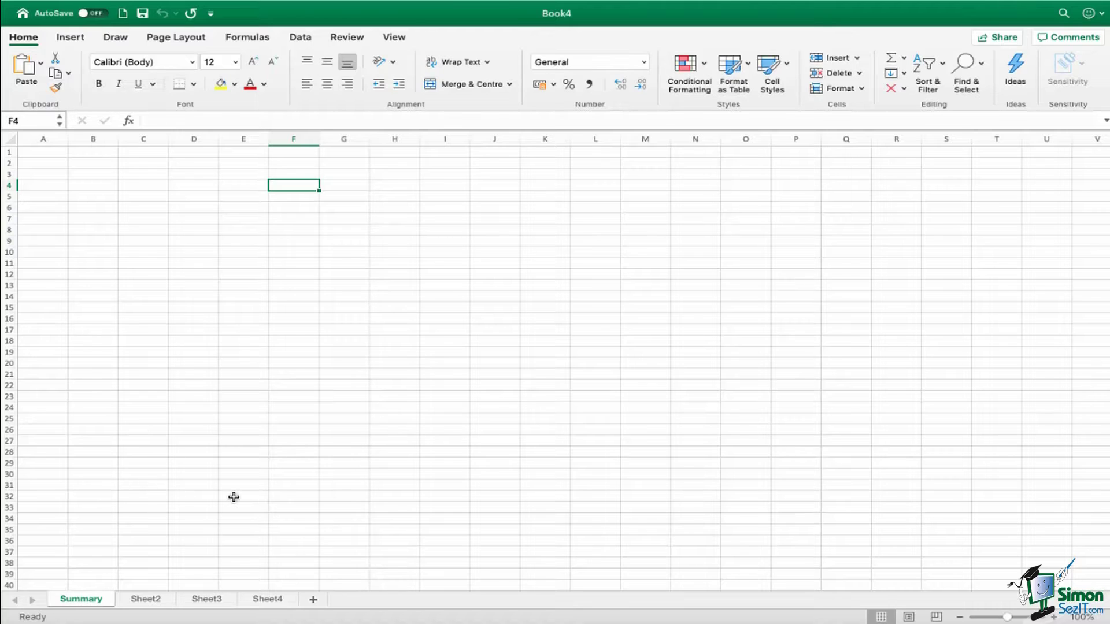
pyautogui.rightClick(85, 604)
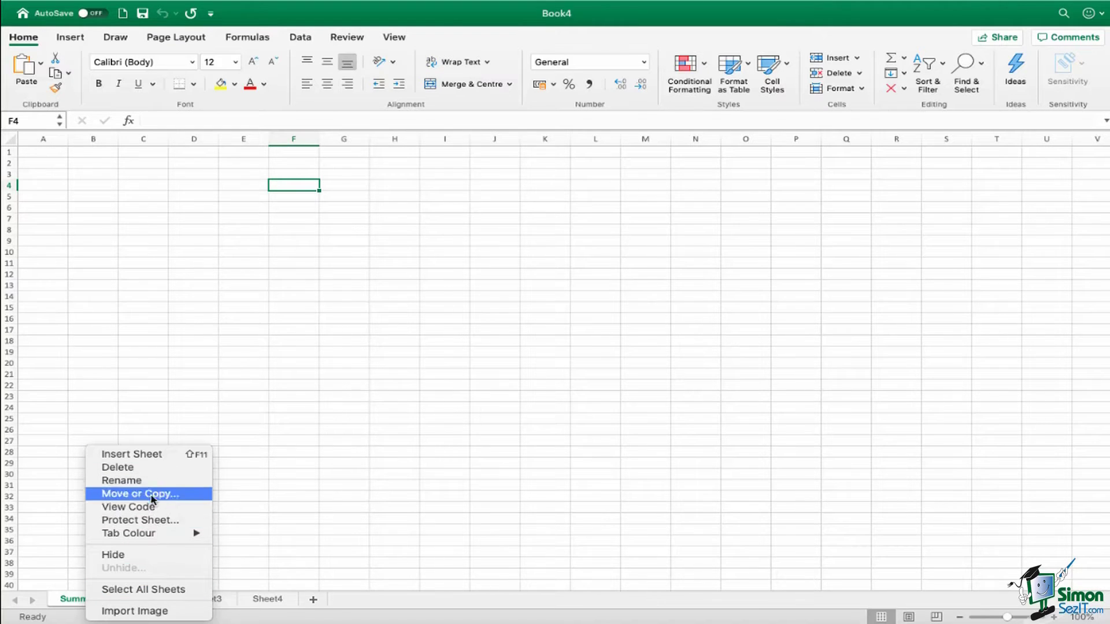
pyautogui.moveTo(139, 536)
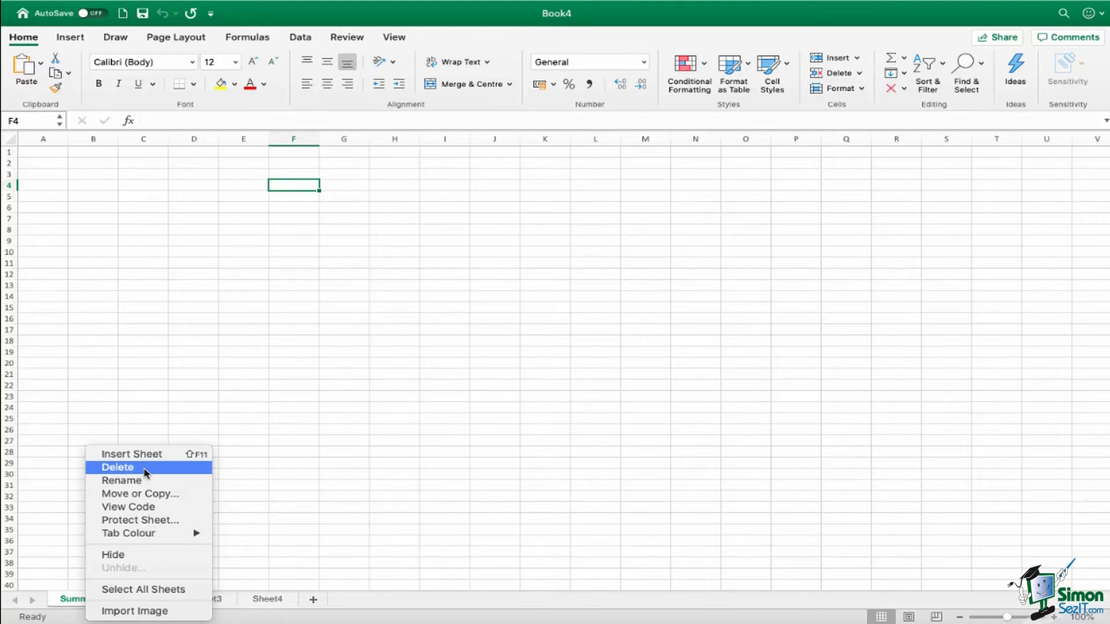
pyautogui.click(323, 473)
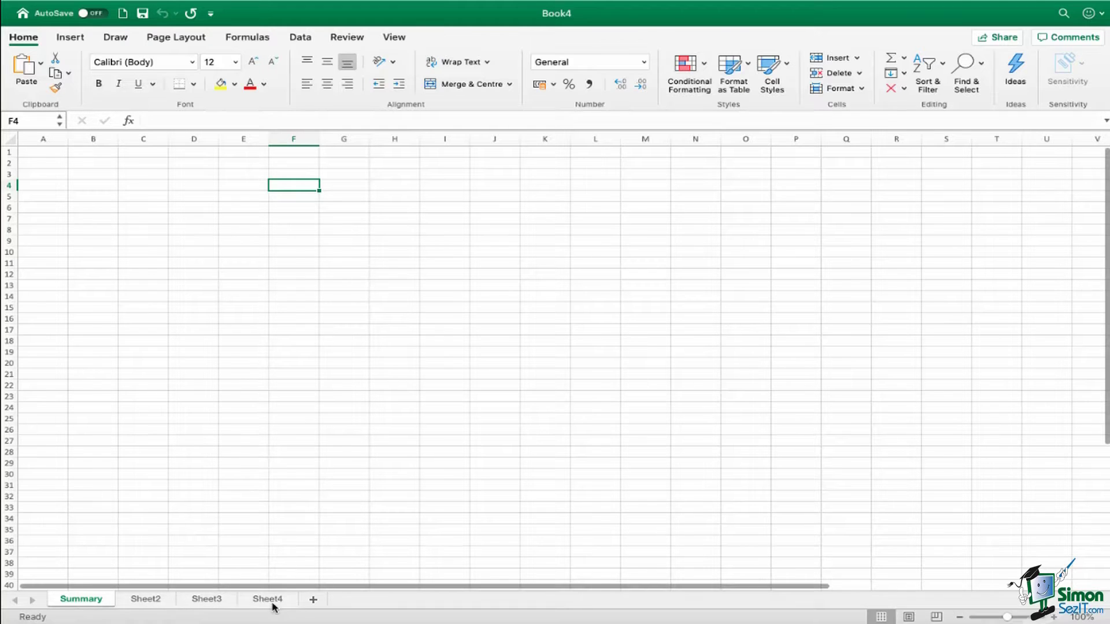
# Step: Zoom the Summary sheet out to about 88% and select cell K17
pyautogui.moveTo(249, 605)
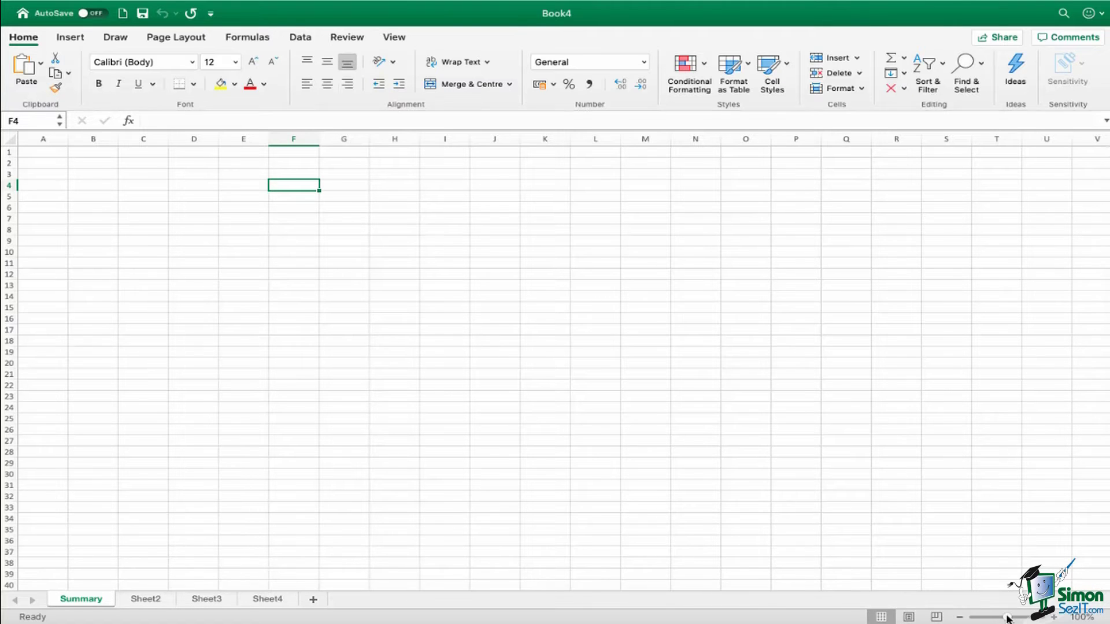
pyautogui.moveTo(1007, 619)
pyautogui.mouseDown()
pyautogui.moveTo(1023, 620)
pyautogui.moveTo(992, 619)
pyautogui.moveTo(1003, 620)
pyautogui.mouseUp()
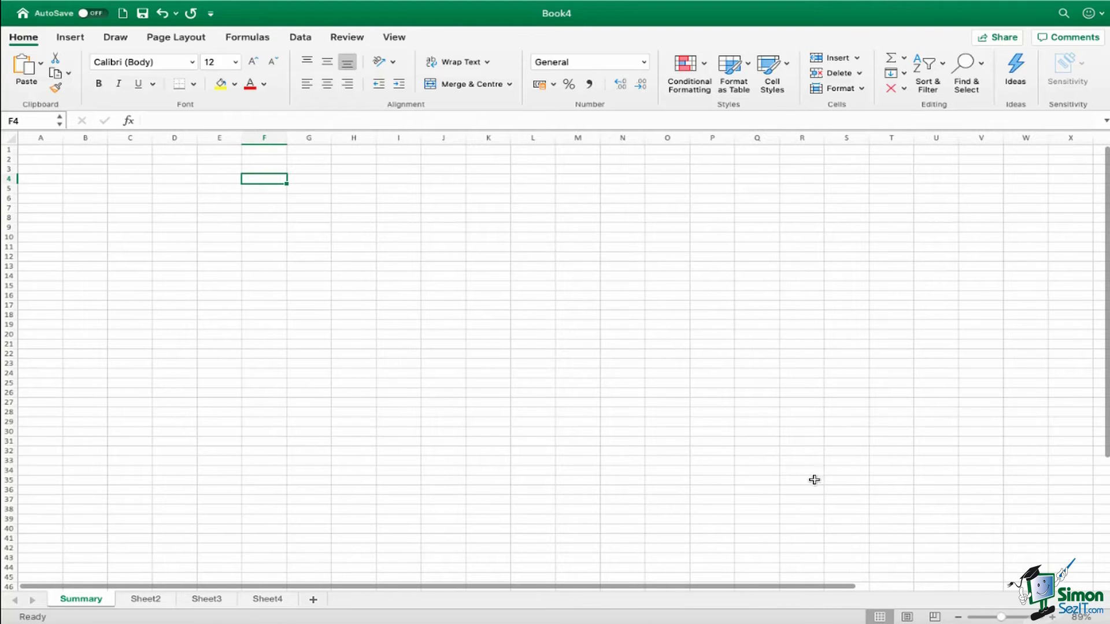
pyautogui.click(500, 303)
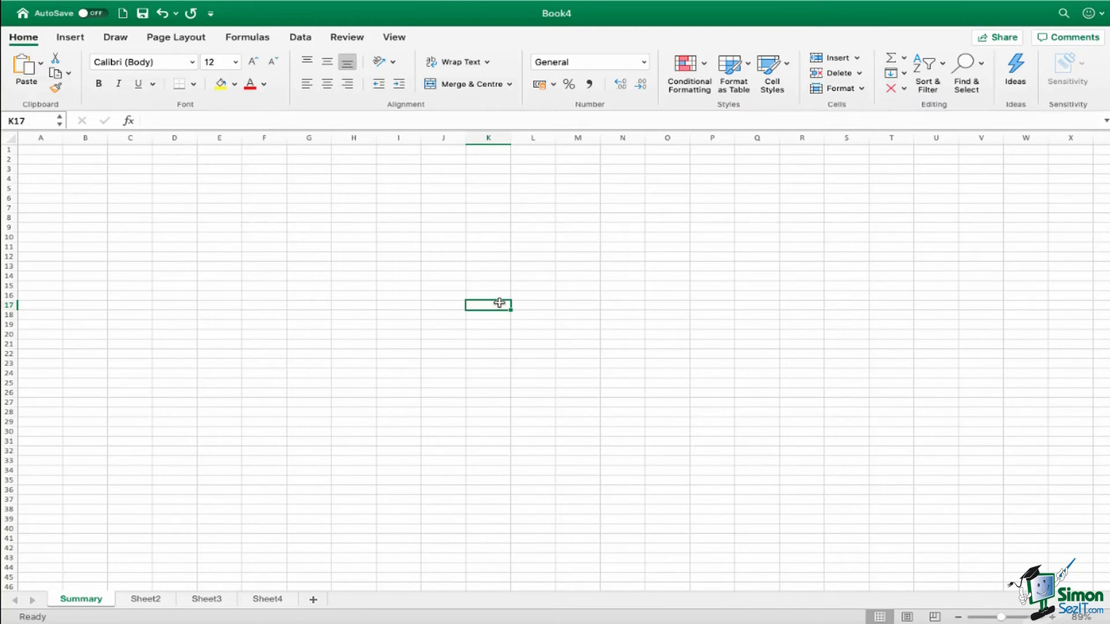
pyautogui.scroll(5, 500, 302)
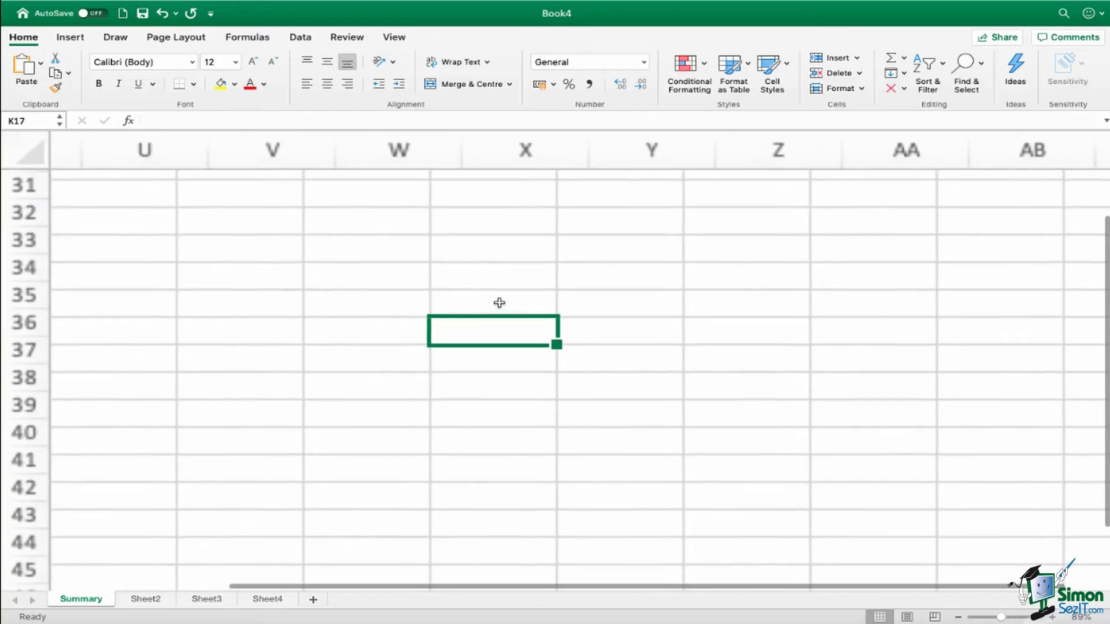
pyautogui.scroll(-5, 500, 302)
pyautogui.scroll(6, 499, 302)
pyautogui.scroll(-2, 500, 303)
pyautogui.scroll(-5, 499, 302)
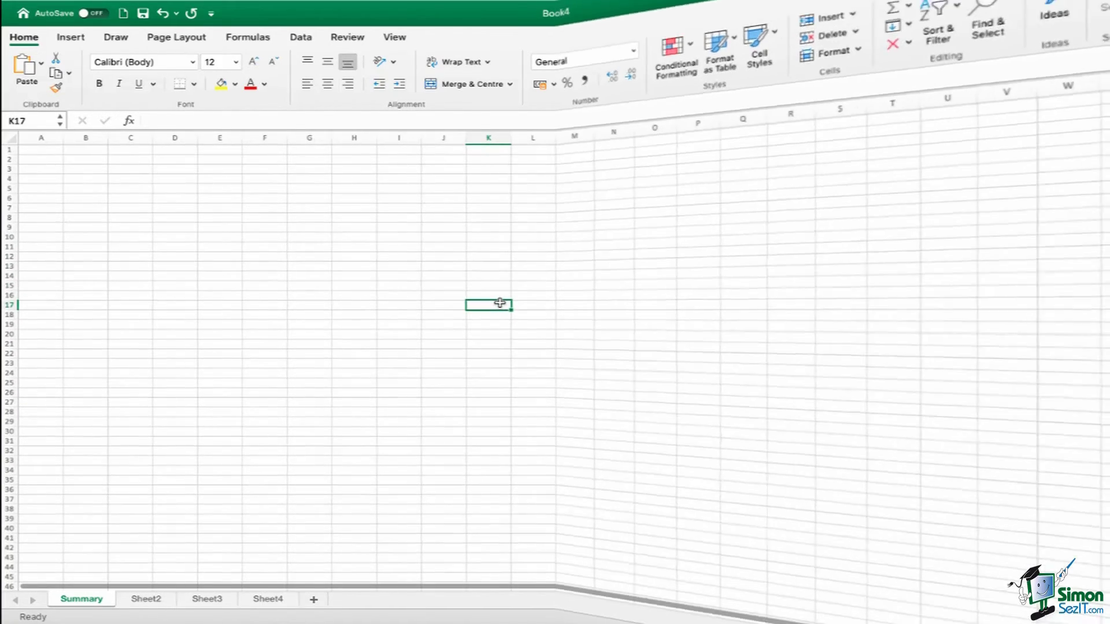